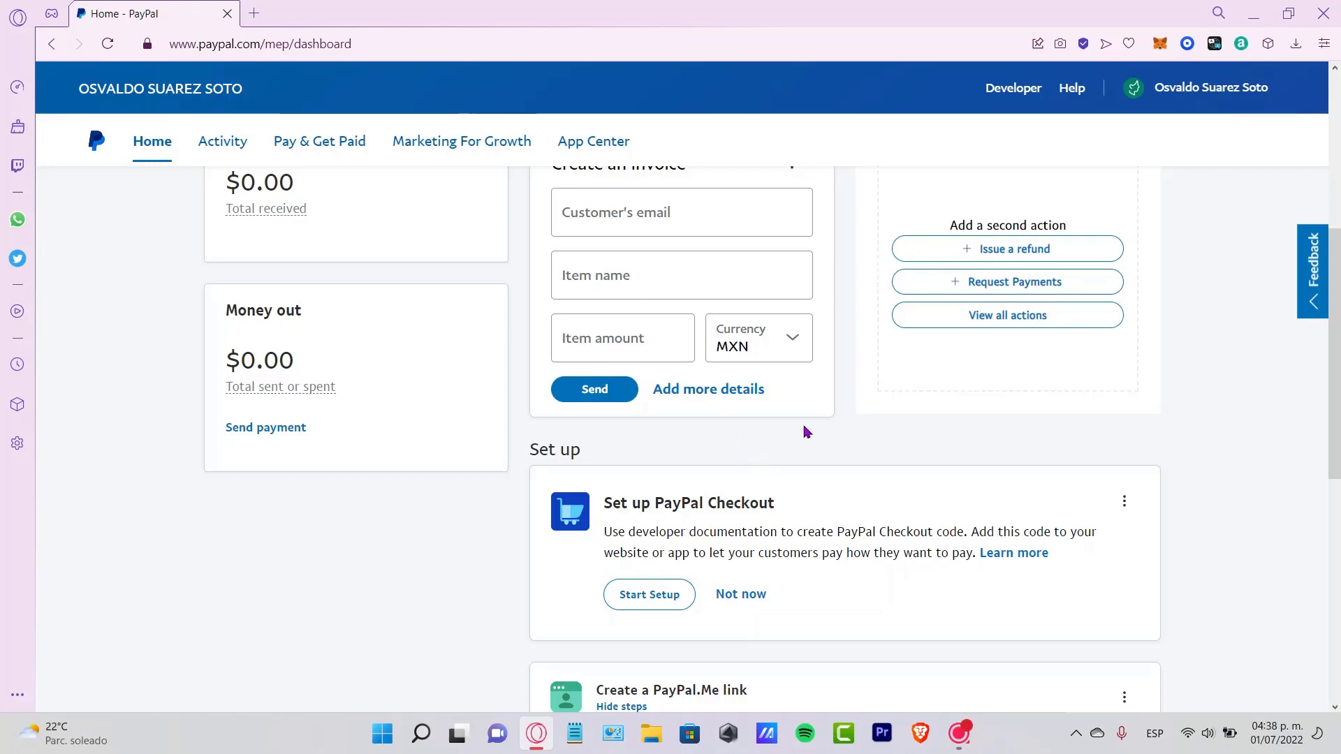
- Go to Account Settings and open the Money, banks and cards section
left_click(1219, 104)
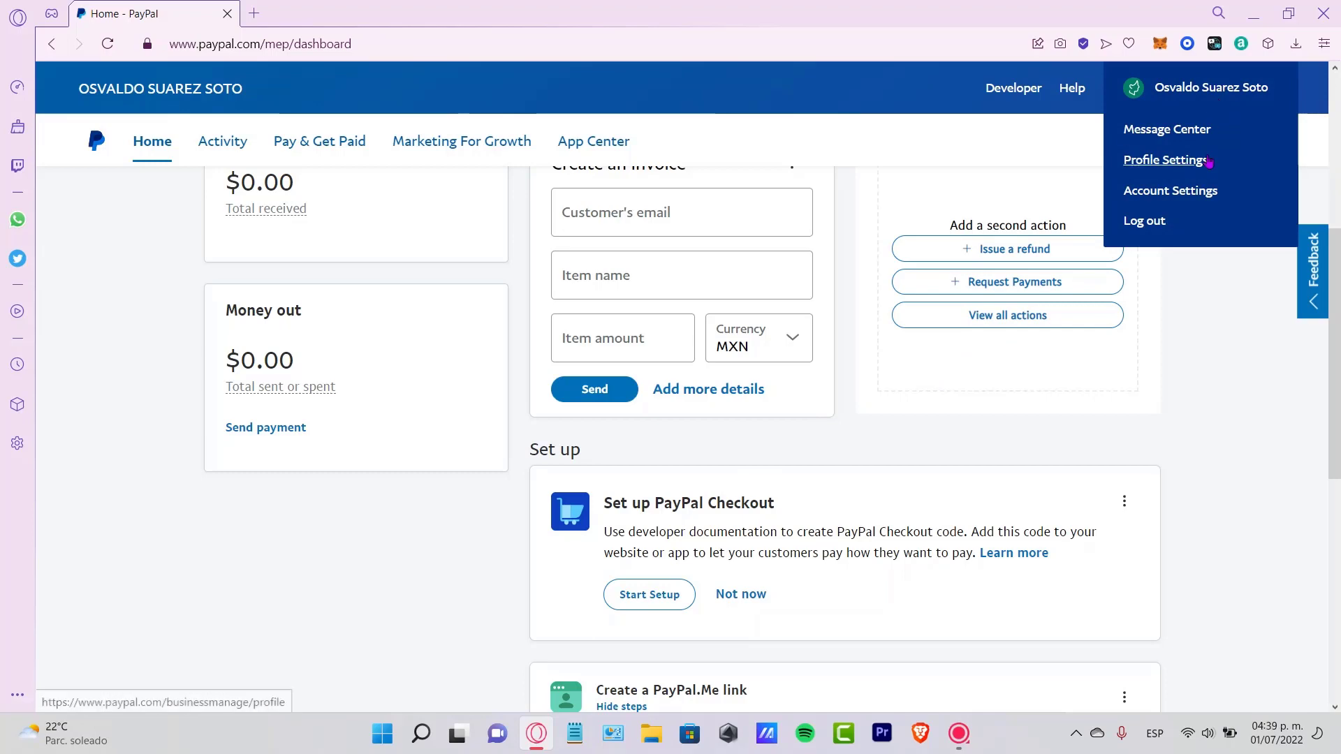
left_click(1196, 193)
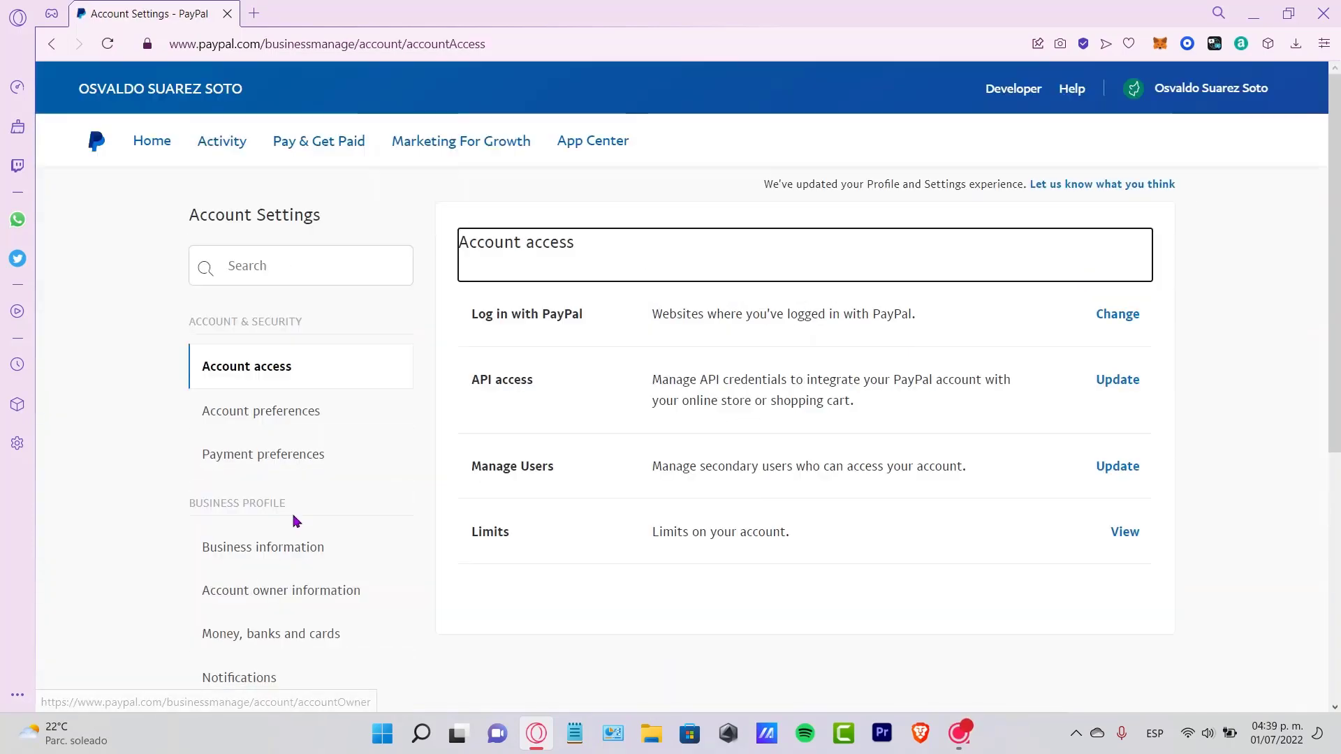
scroll(300, 576, "down", 3)
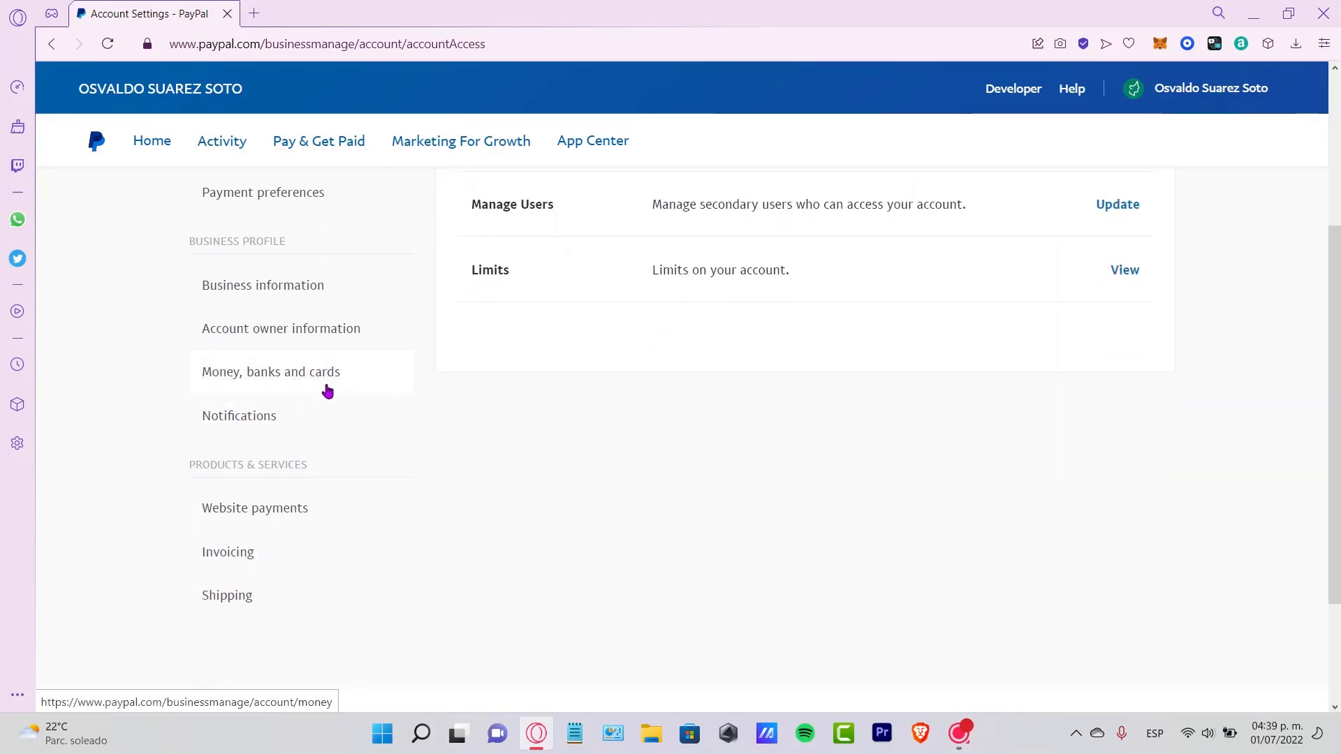
left_click(299, 381)
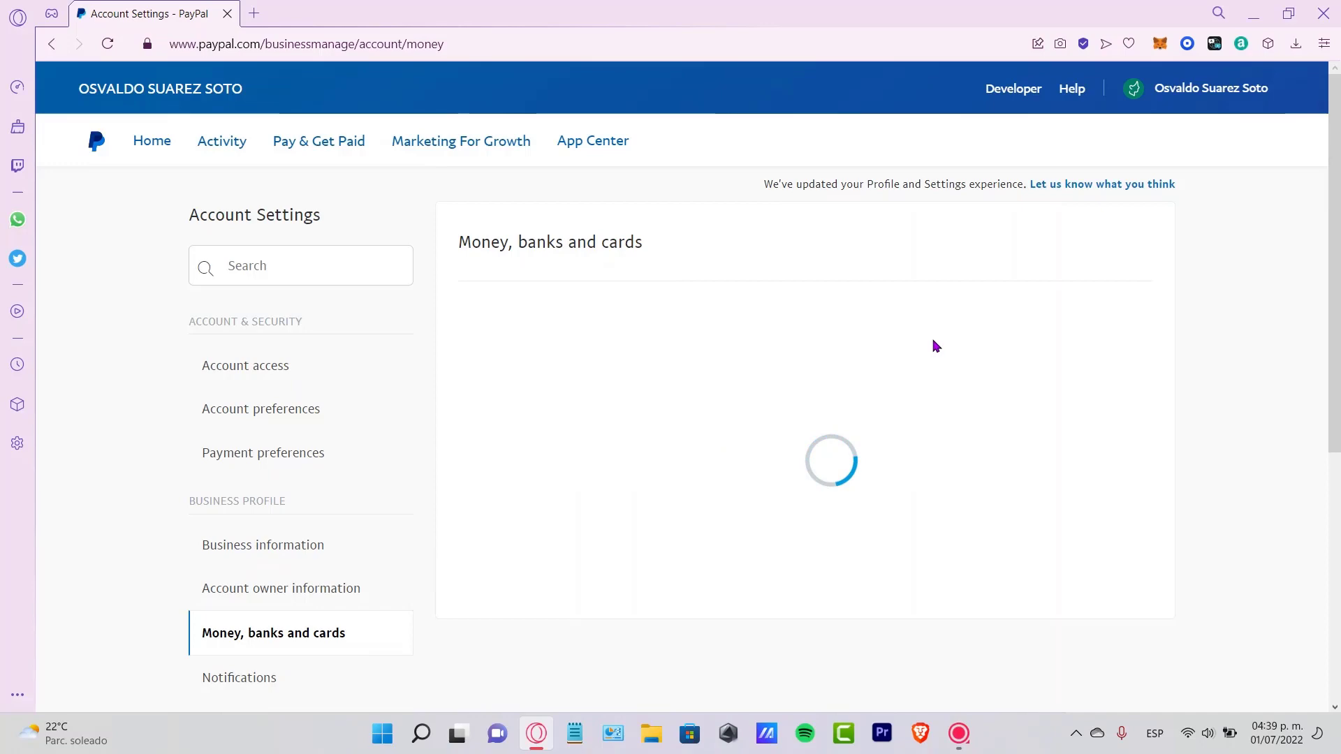
- Scroll through the page showing no linked bank or card and MXN and USD balances at $0.00
scroll(916, 363, "down", 3)
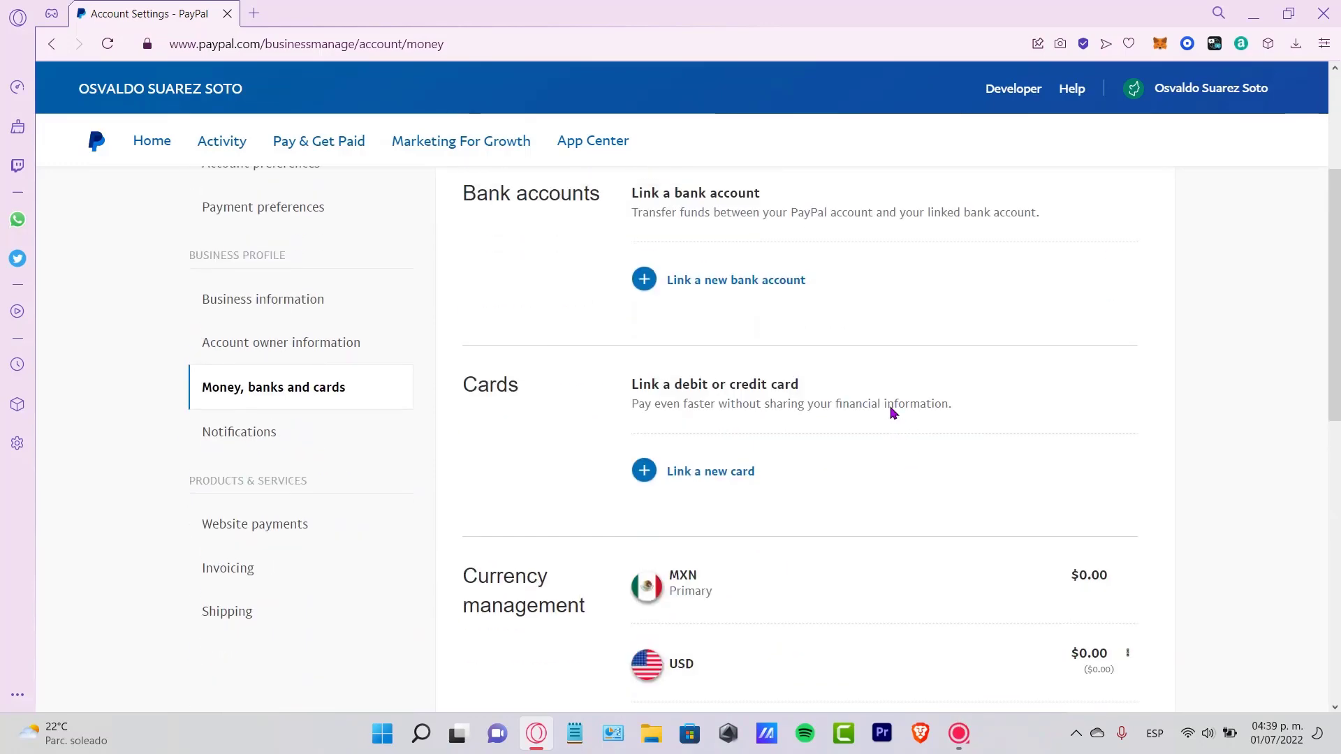
scroll(890, 412, "up", 3)
scroll(964, 447, "down", 3)
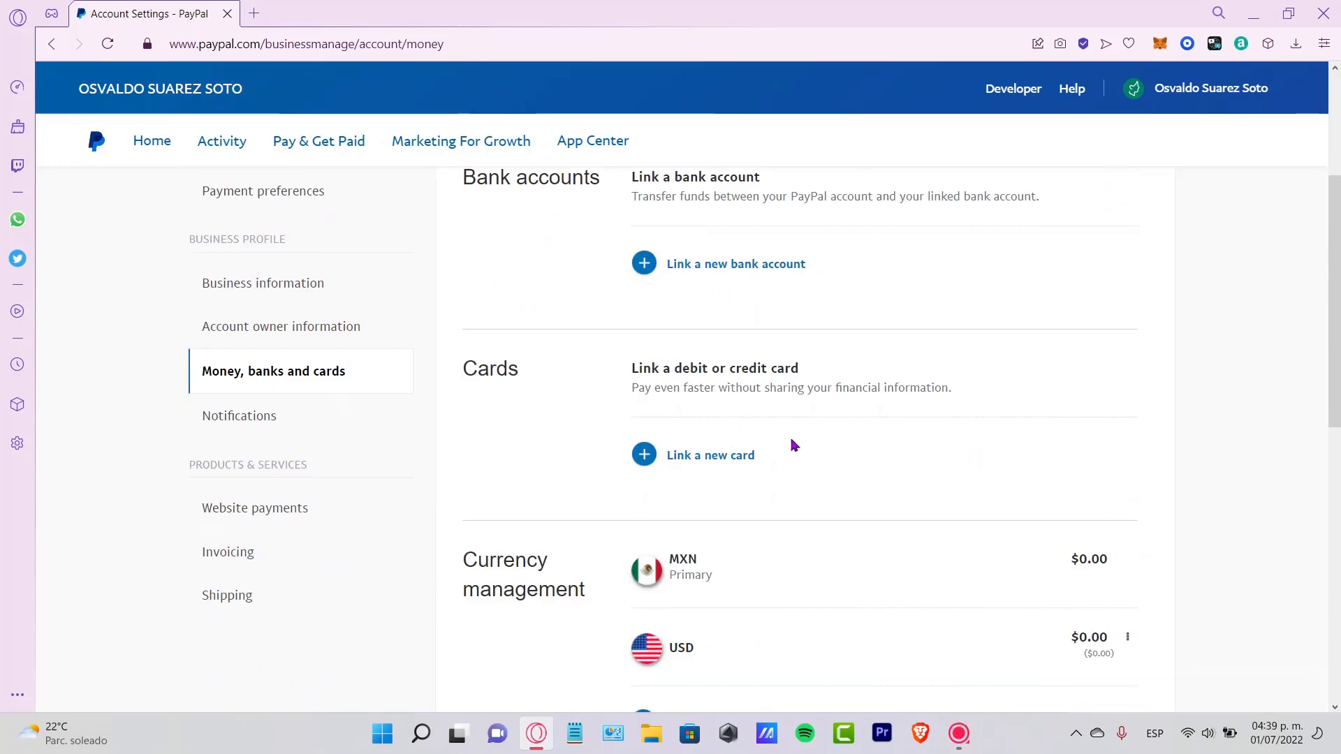
scroll(783, 434, "down", 7)
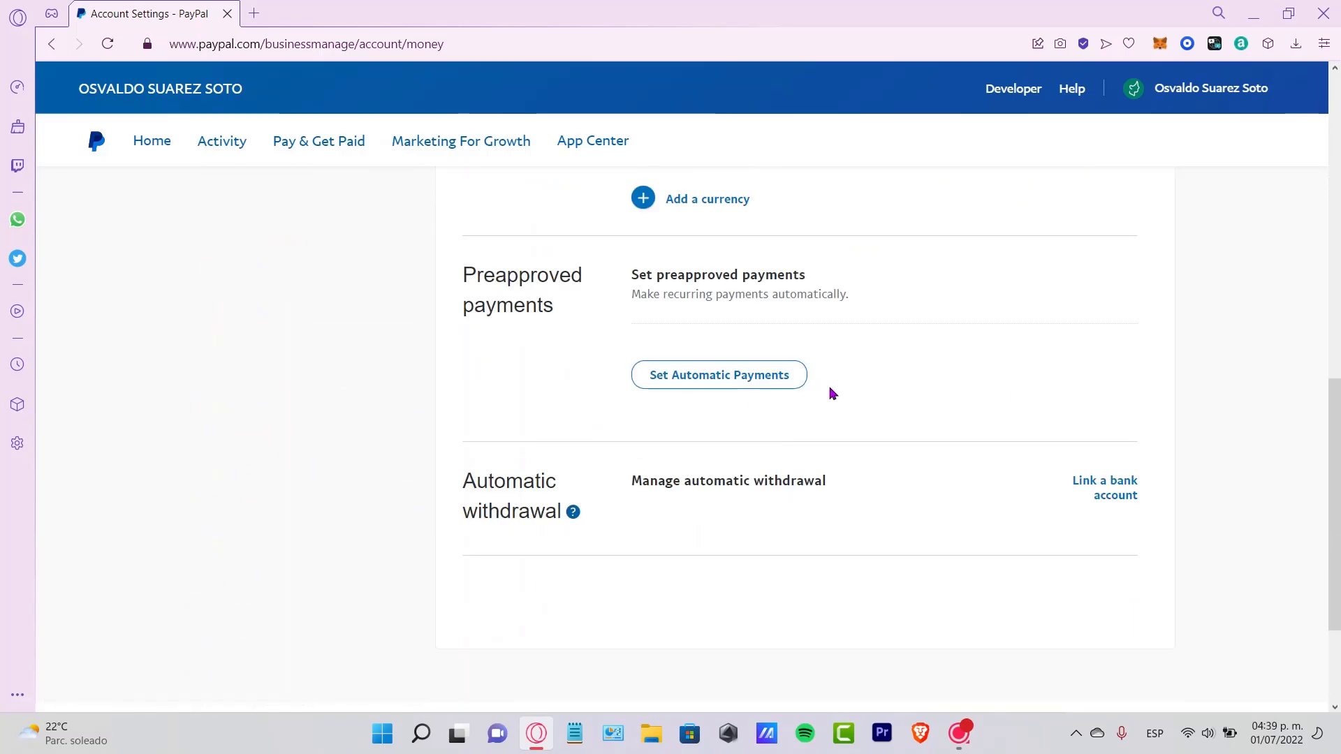
scroll(988, 434, "up", 7)
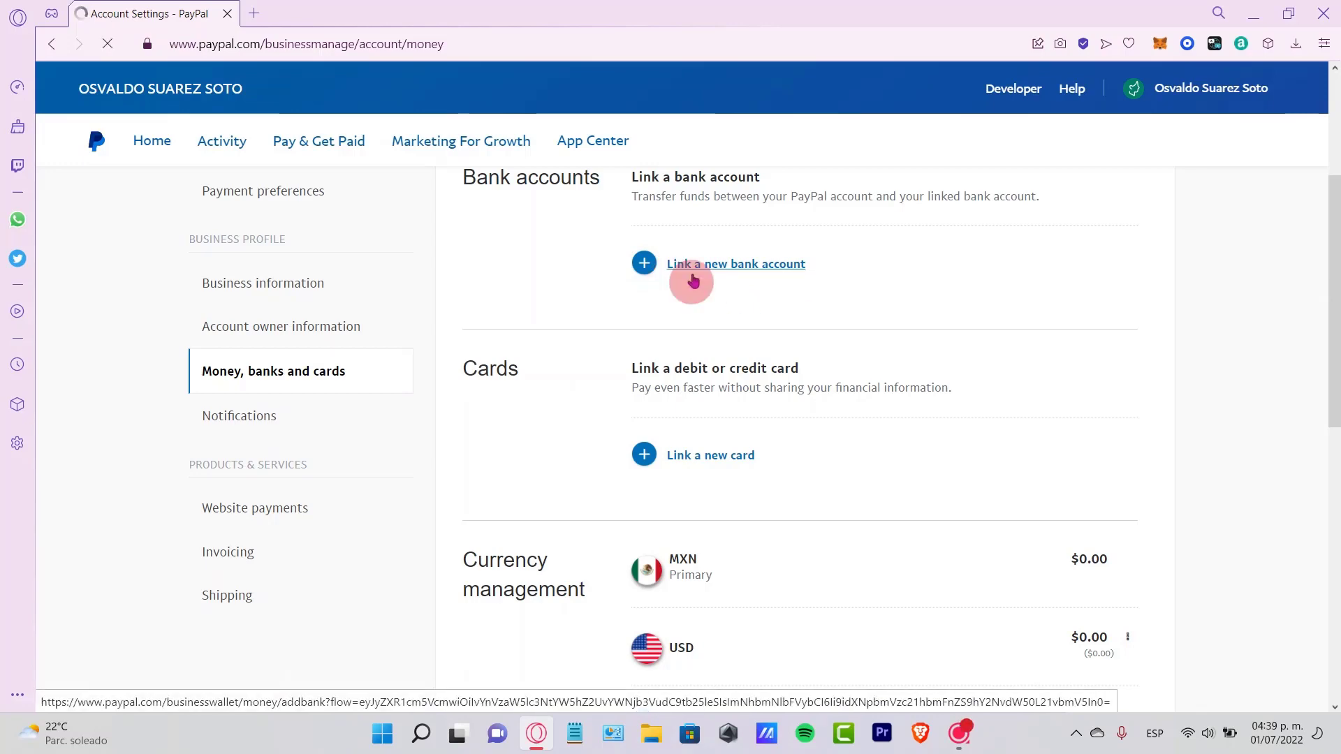
- Open the Link a bank account form and check the Account Number field's help text
left_click(683, 267)
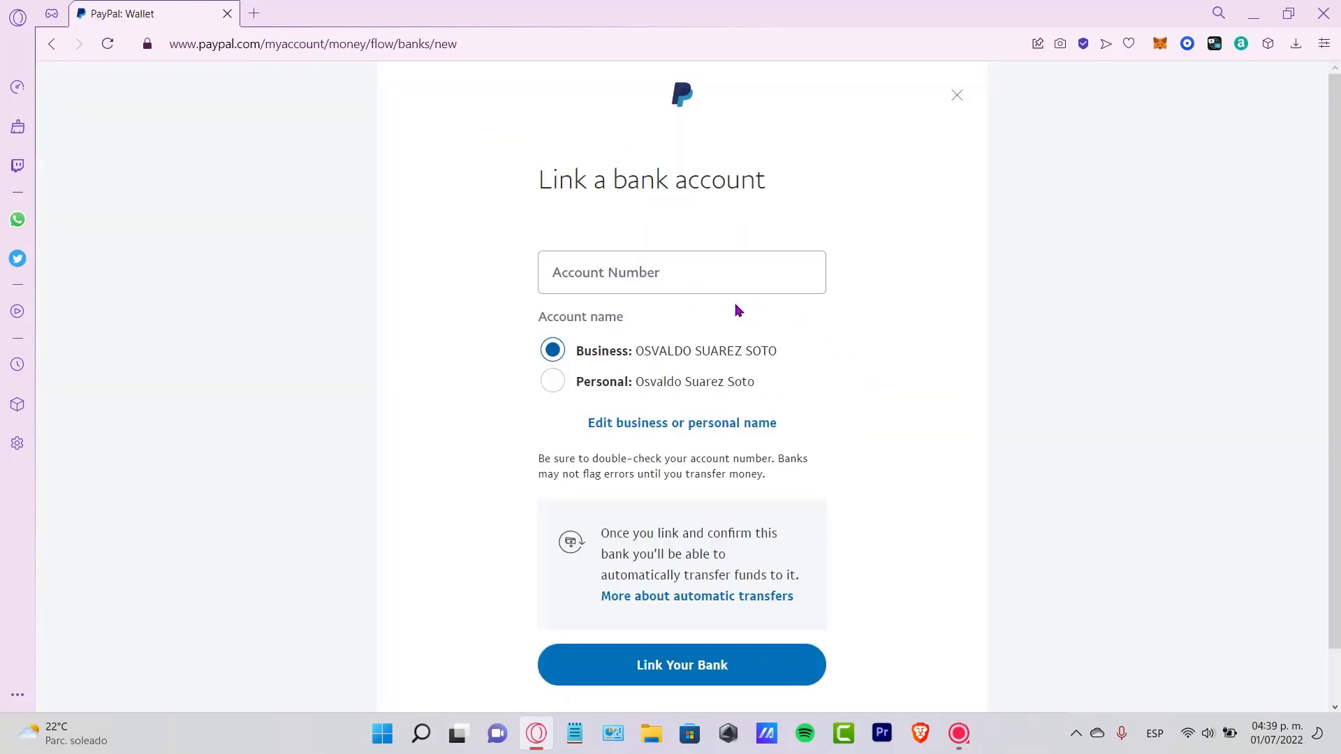
left_click(671, 272)
left_click(763, 292)
left_click(705, 284)
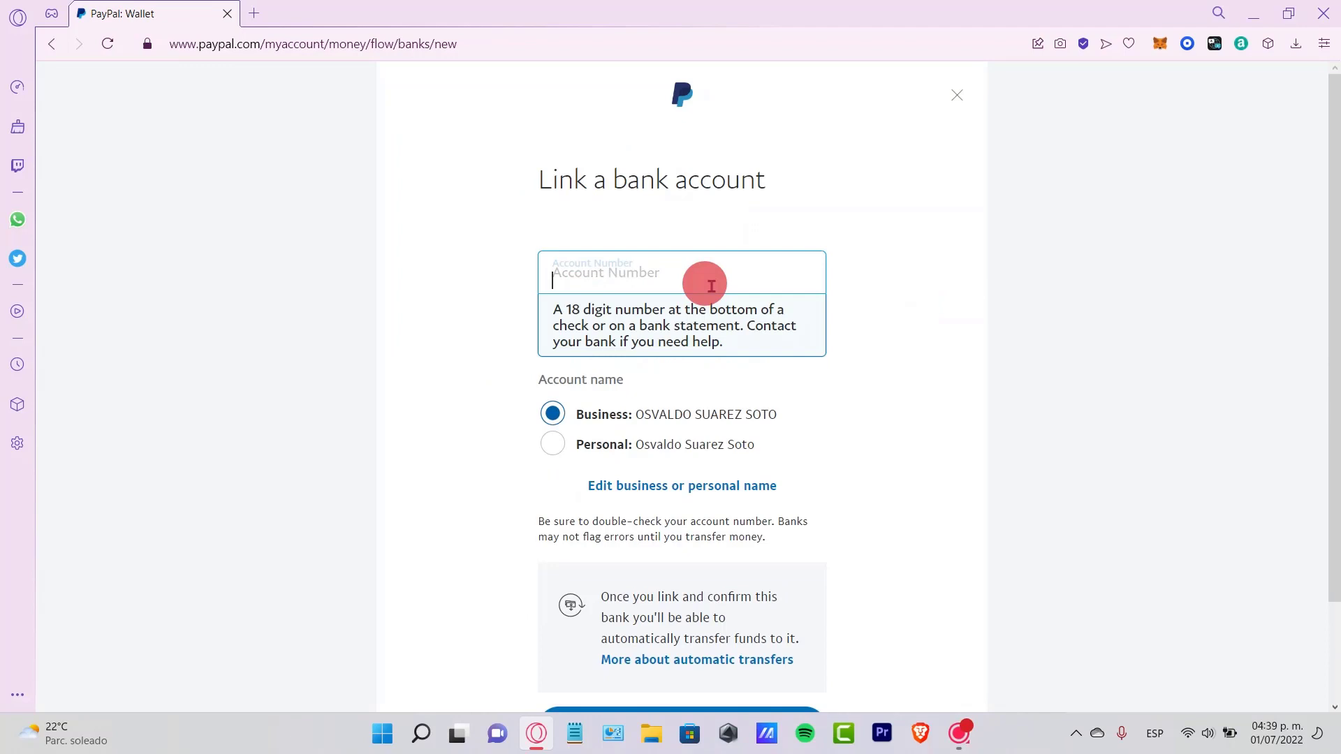
left_click(565, 308)
left_click(587, 271)
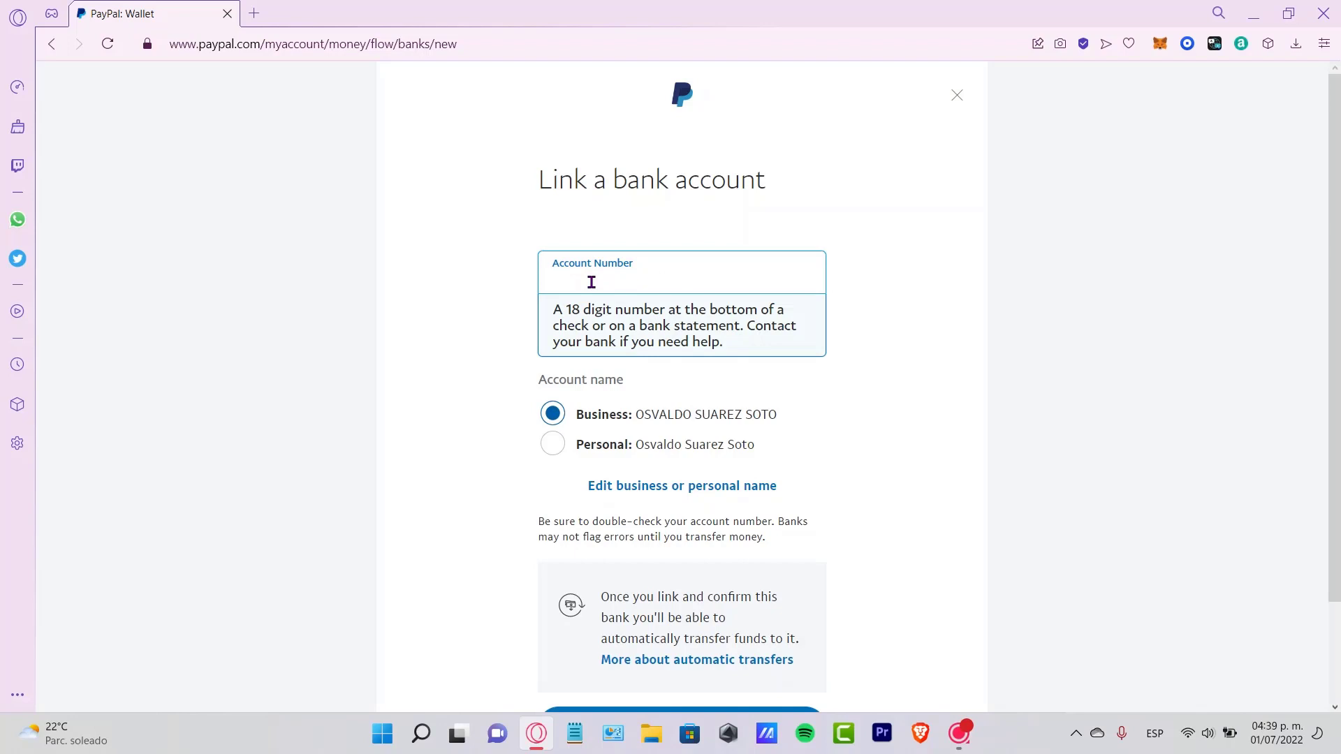
left_click(629, 384)
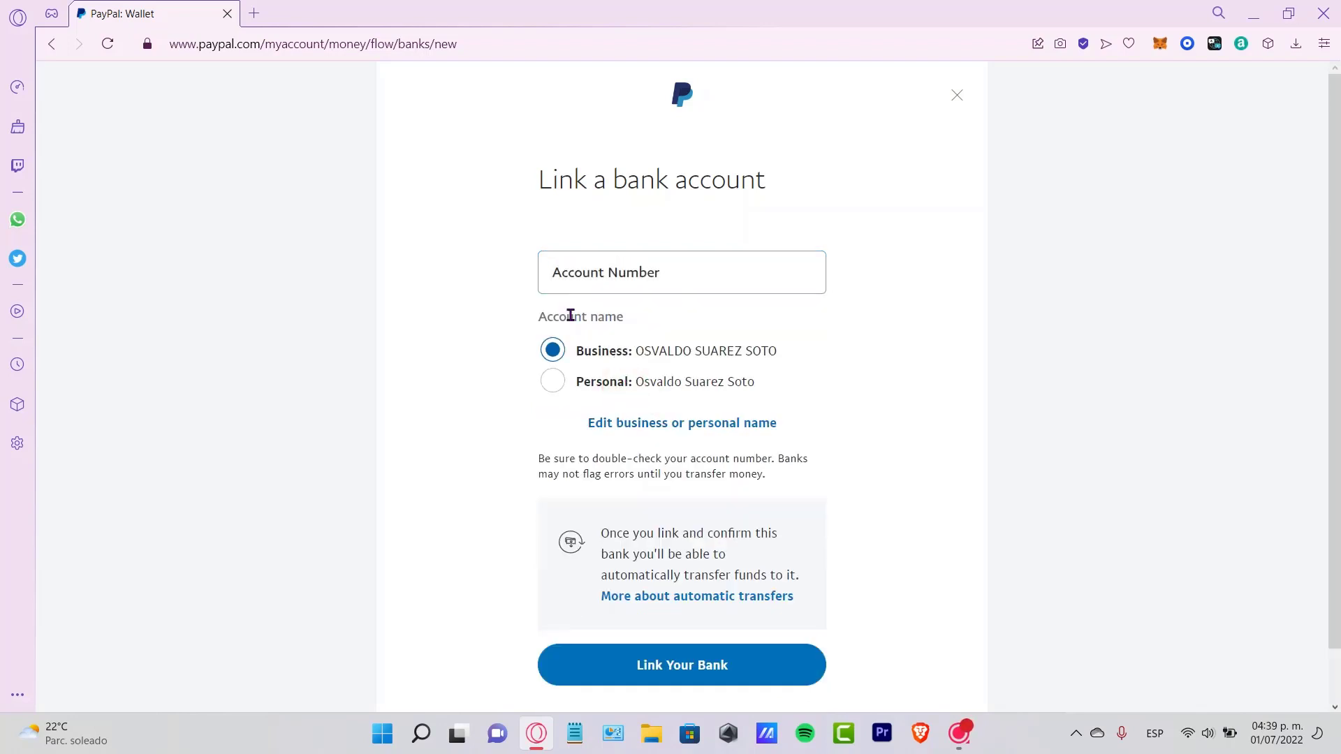
- Choose the Personal account name, then read the automatic transfers and U.S. bank notes
left_click_drag(571, 316, 637, 317)
left_click_drag(585, 353, 632, 383)
left_click(557, 386)
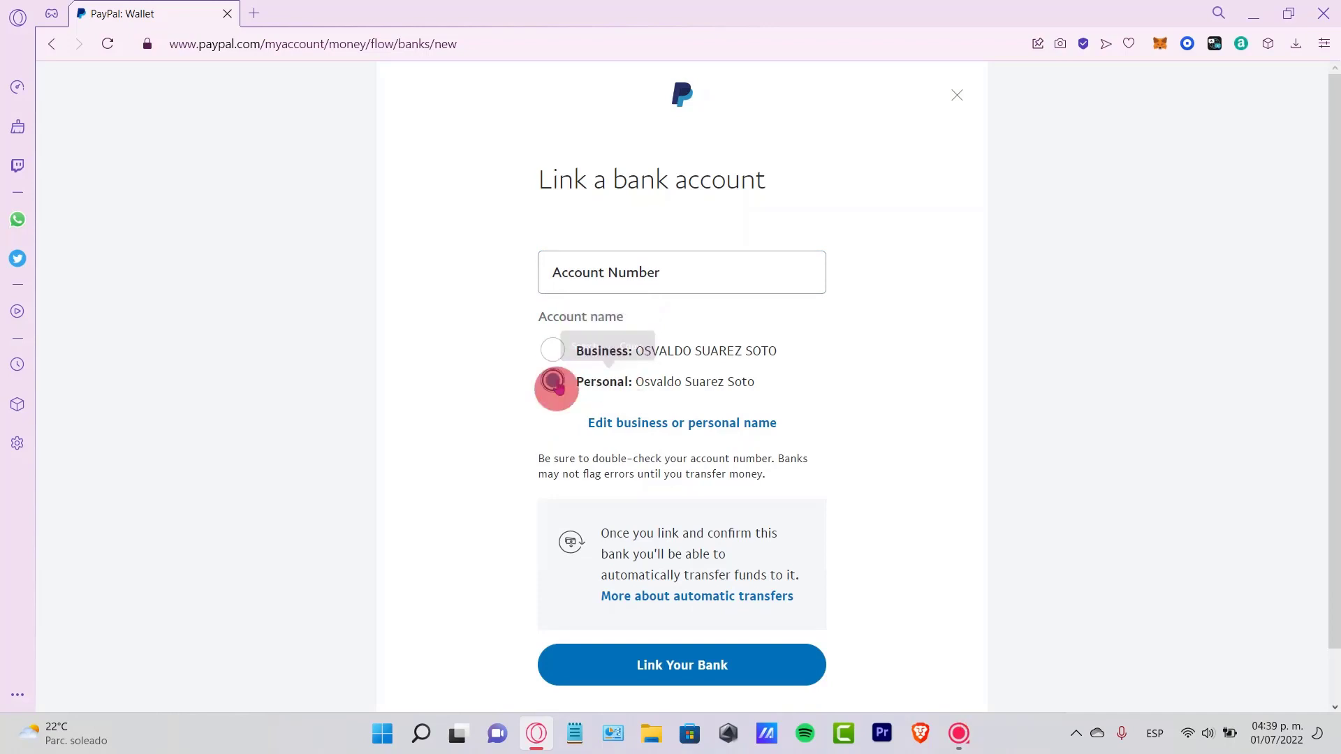
scroll(750, 410, "down", 2)
left_click(637, 474)
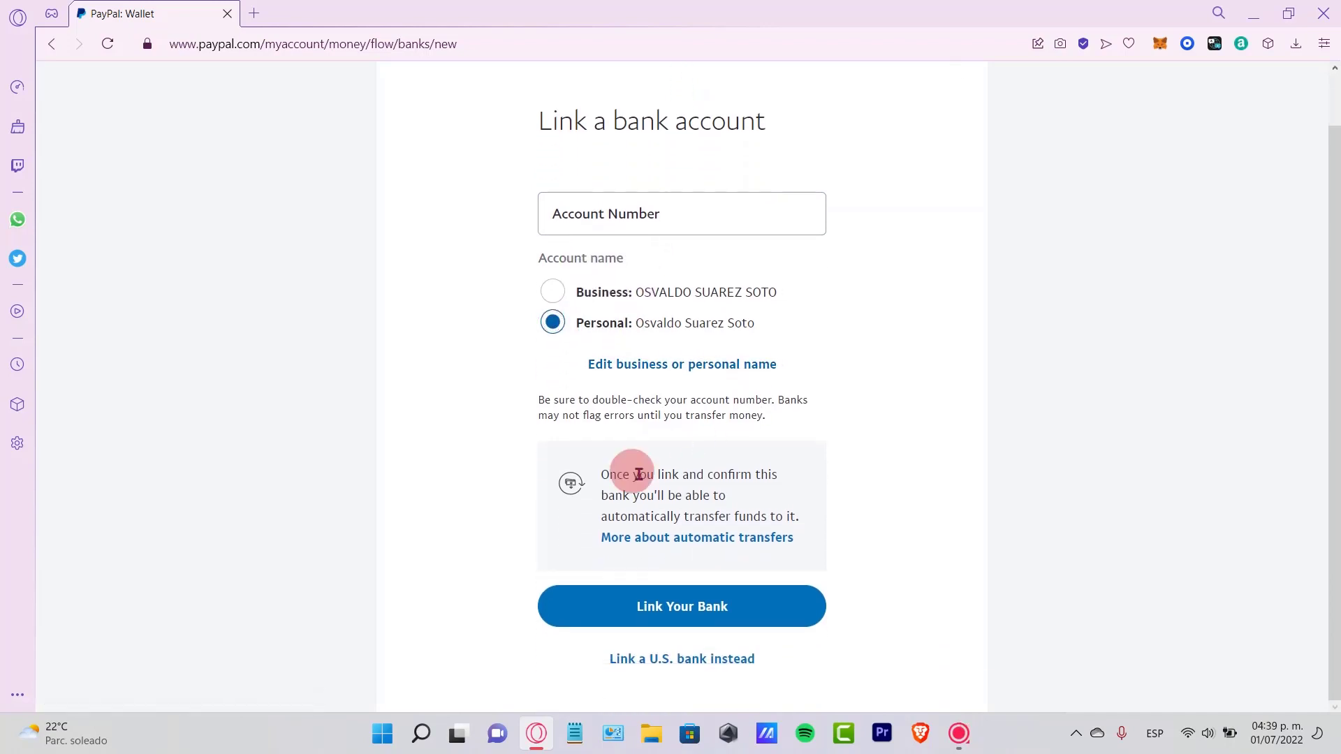
left_click_drag(637, 474, 704, 491)
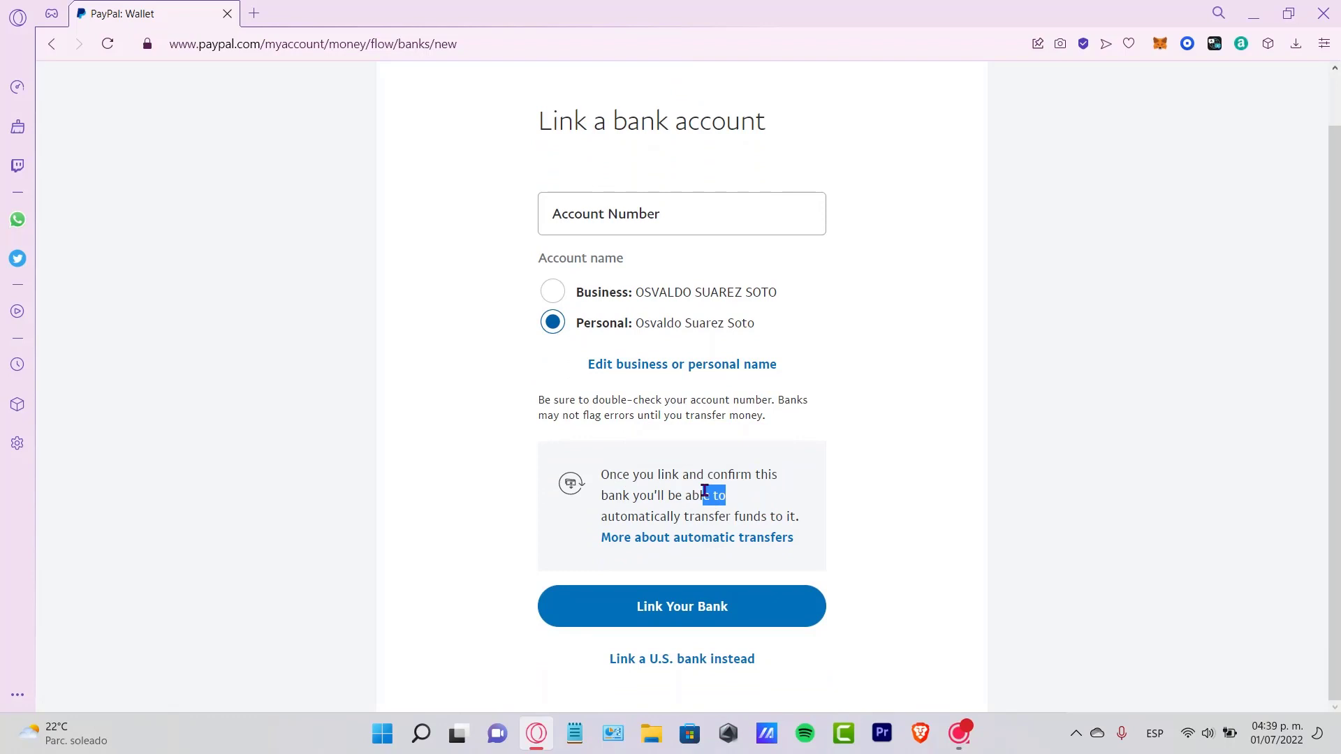
left_click(771, 509)
left_click_drag(788, 660, 605, 676)
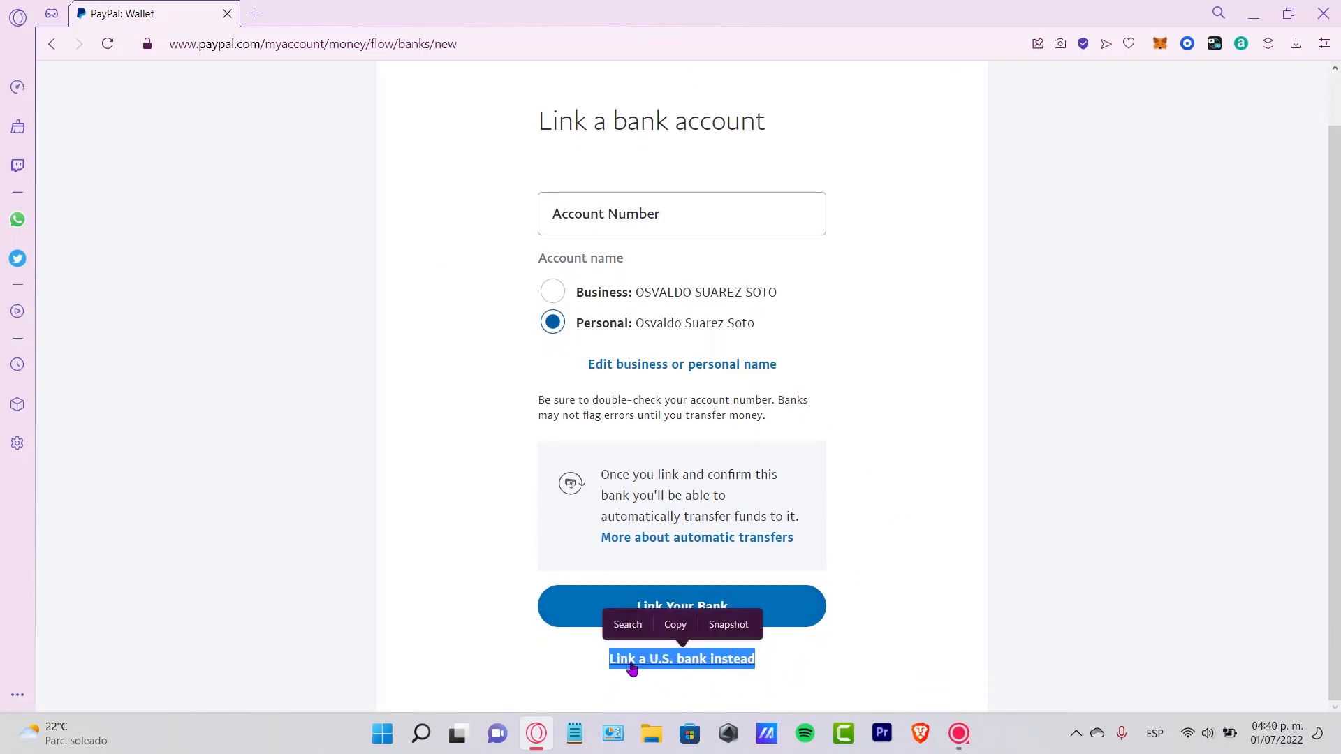
- Switch to the U.S. bank account form, pick savings, and try the routing and account number fields
left_click(747, 662)
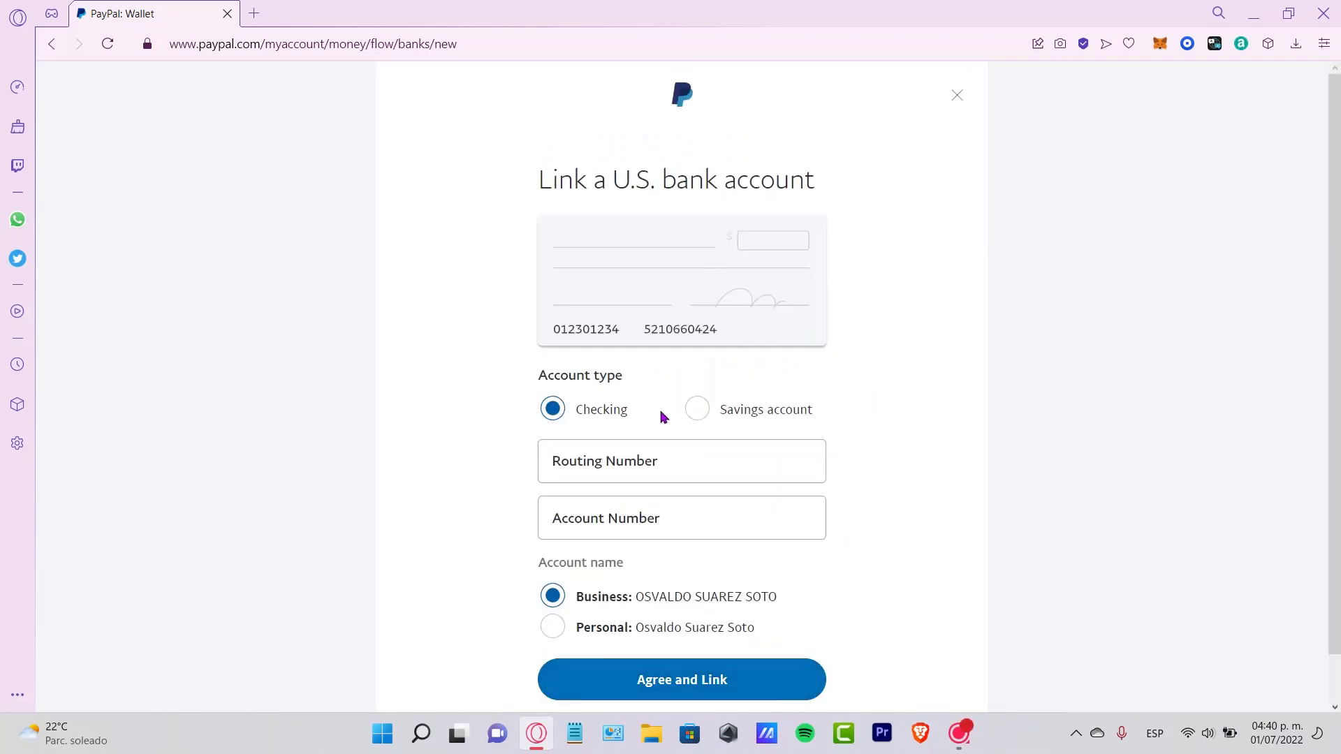
left_click(707, 411)
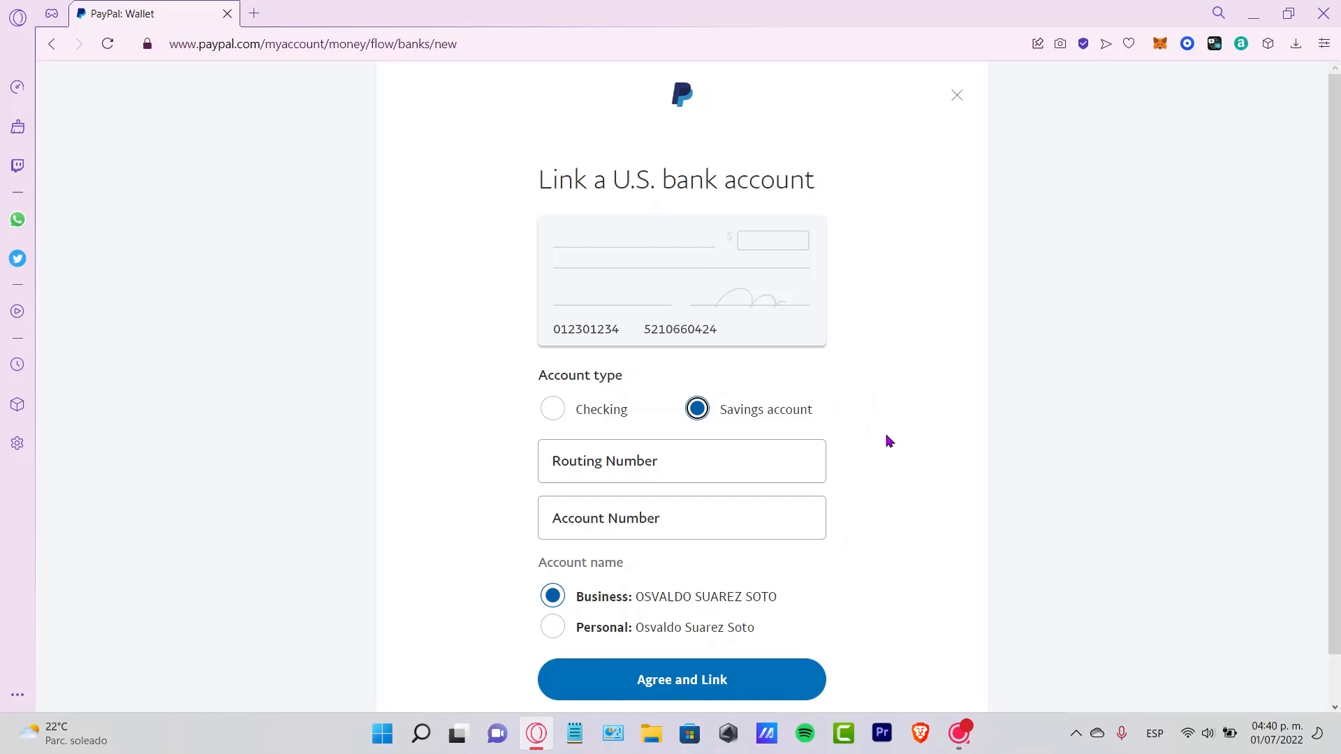
scroll(888, 440, "down", 1)
left_click(680, 399)
left_click(853, 473)
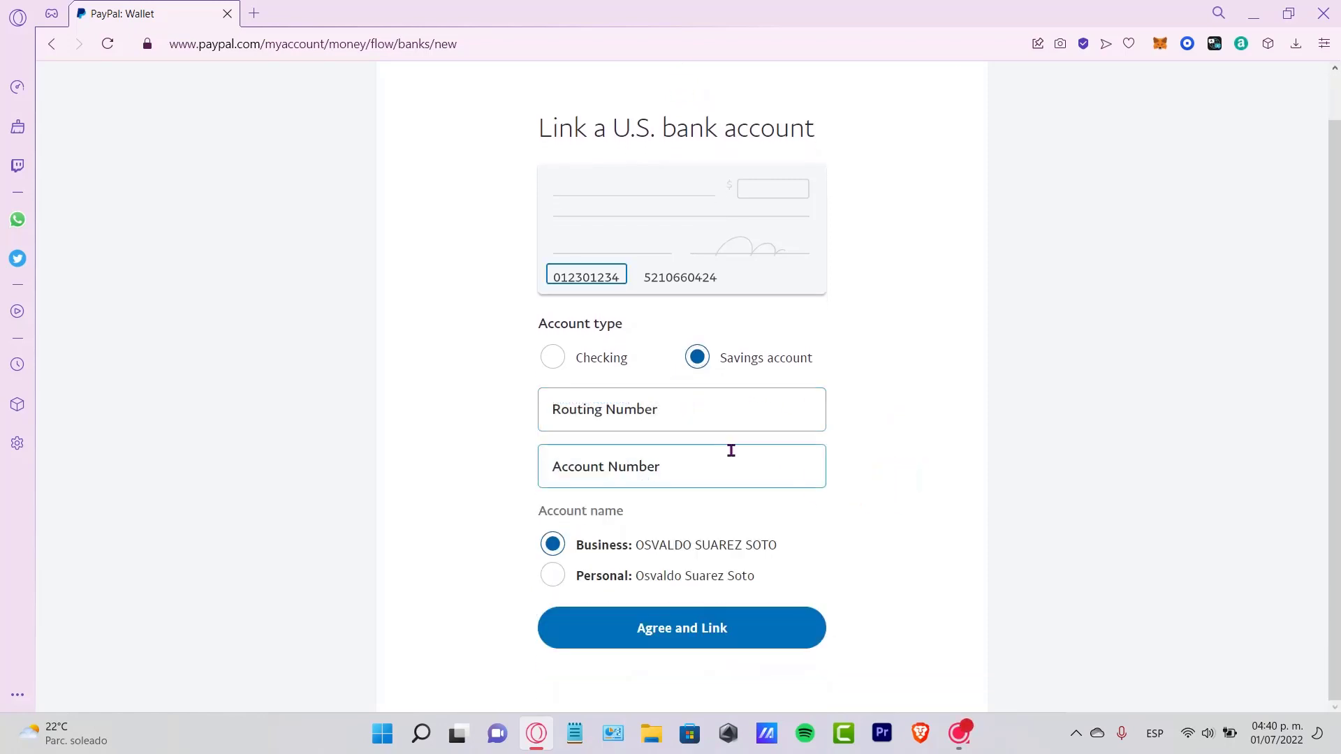
left_click(730, 450)
left_click_drag(917, 563, 491, 298)
- Read the Routing Number and Account Number help texts, then scroll back up
left_click(449, 218)
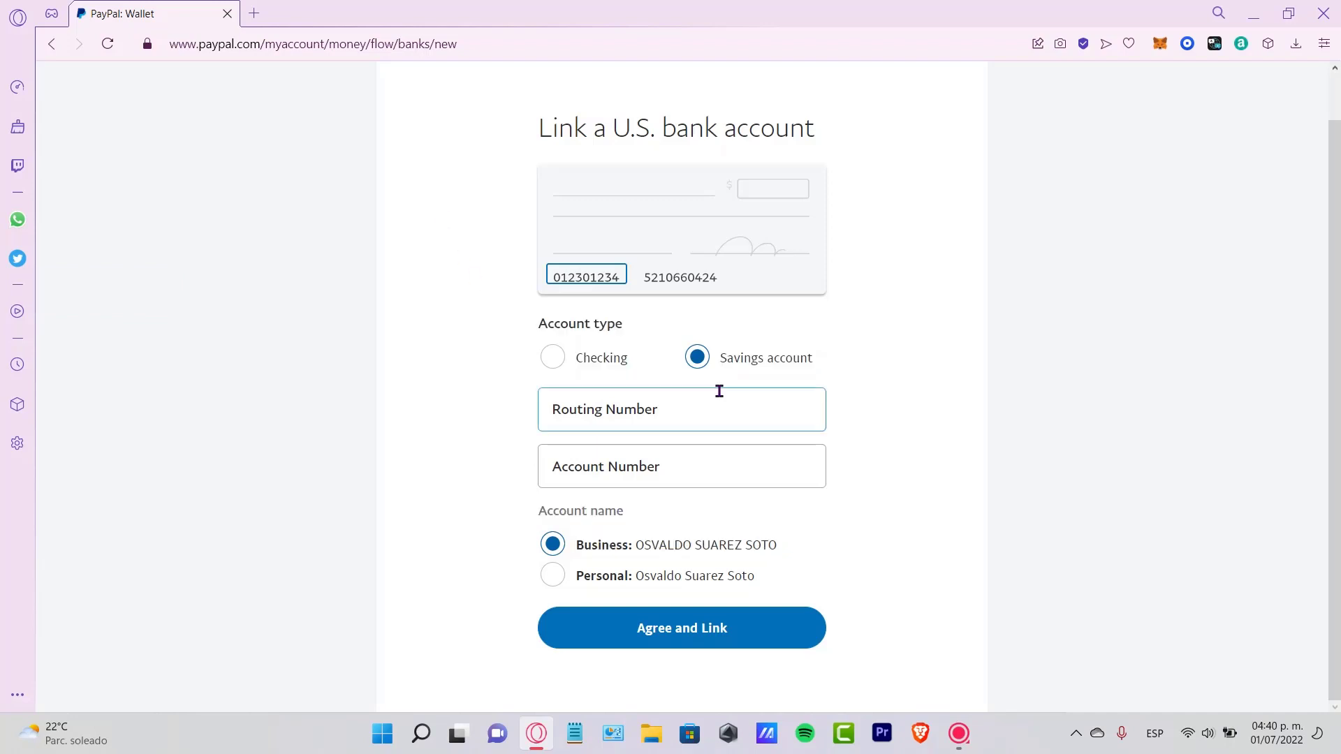
left_click(647, 414)
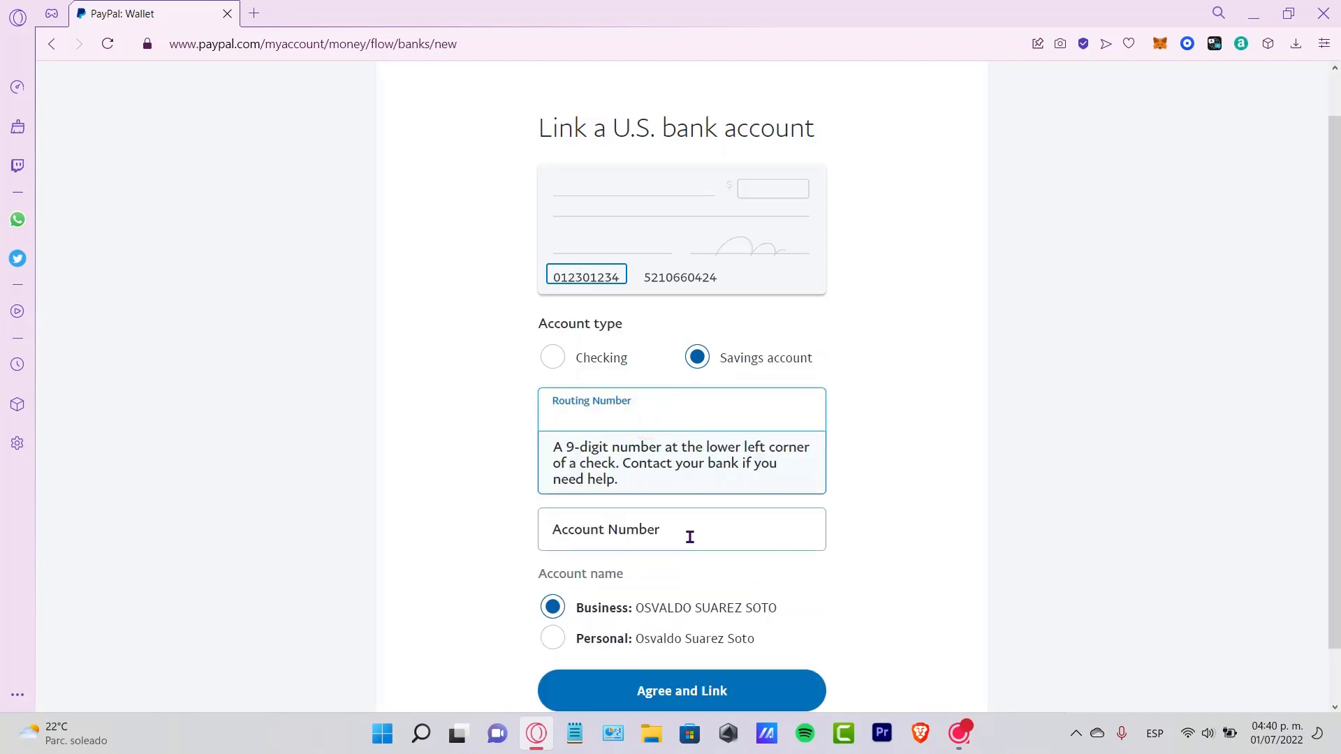
left_click(689, 536)
left_click(855, 486)
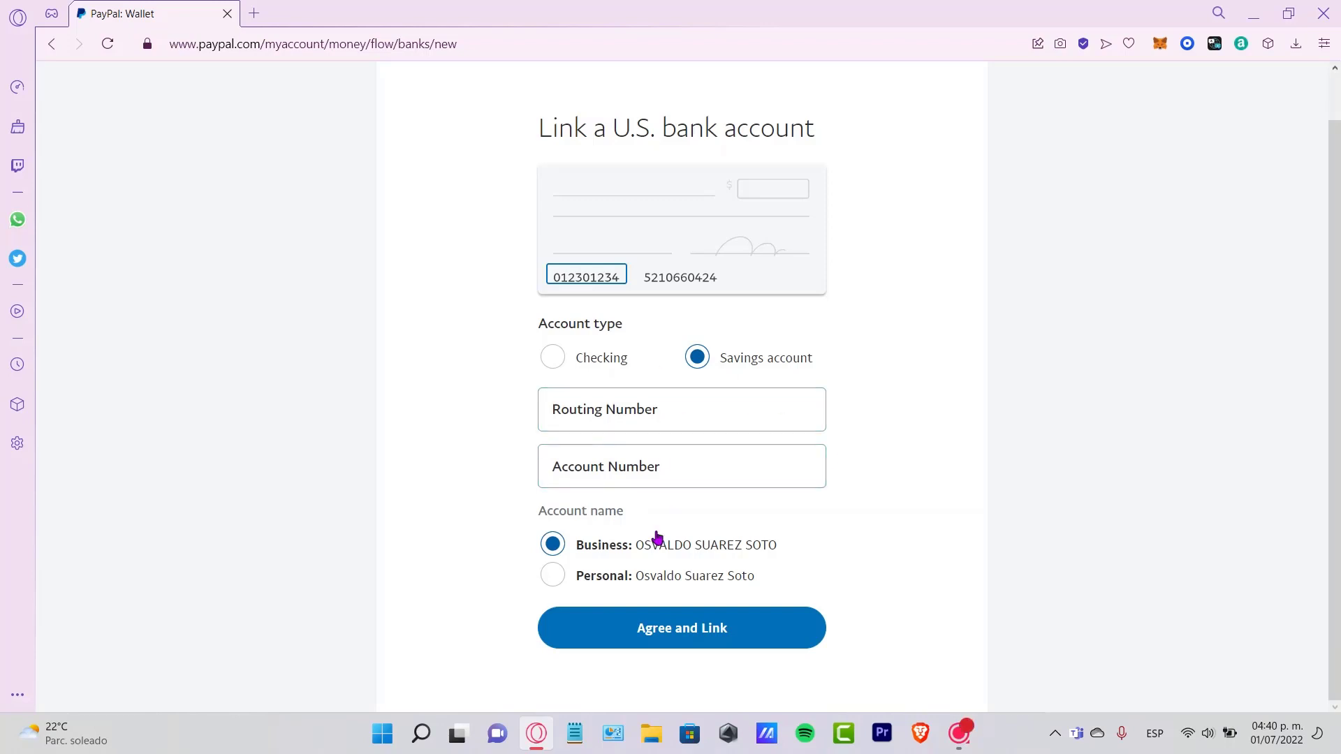
scroll(803, 284, "up", 1)
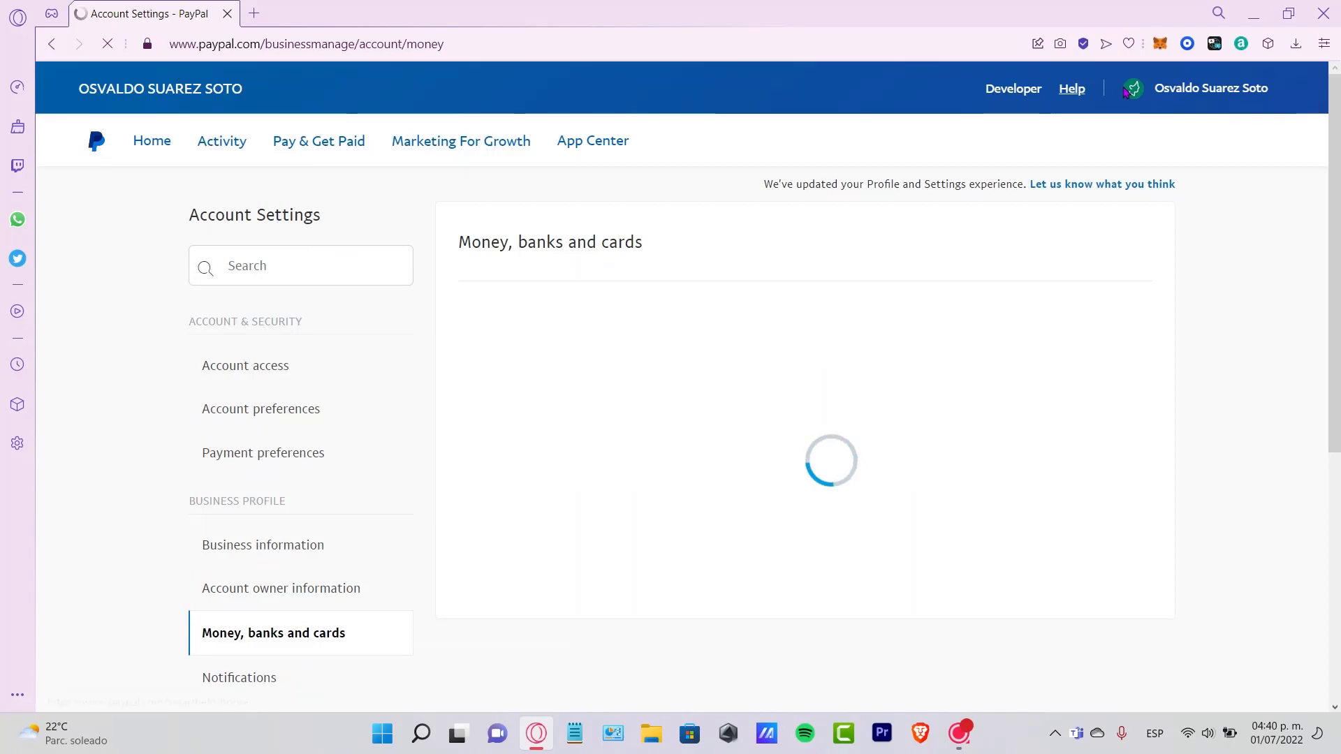
- Go to the Wallet listing the Santander checking account and start linking a bank account
left_click(1210, 103)
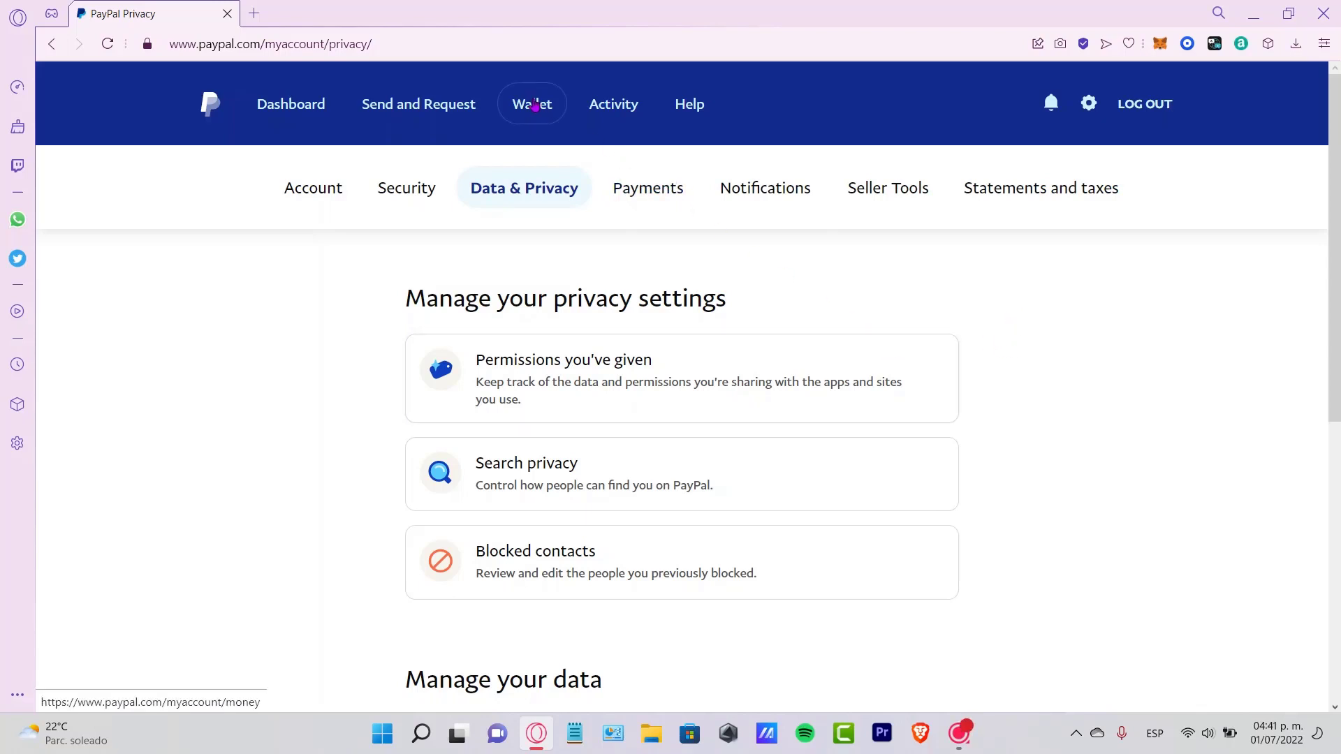
left_click(534, 104)
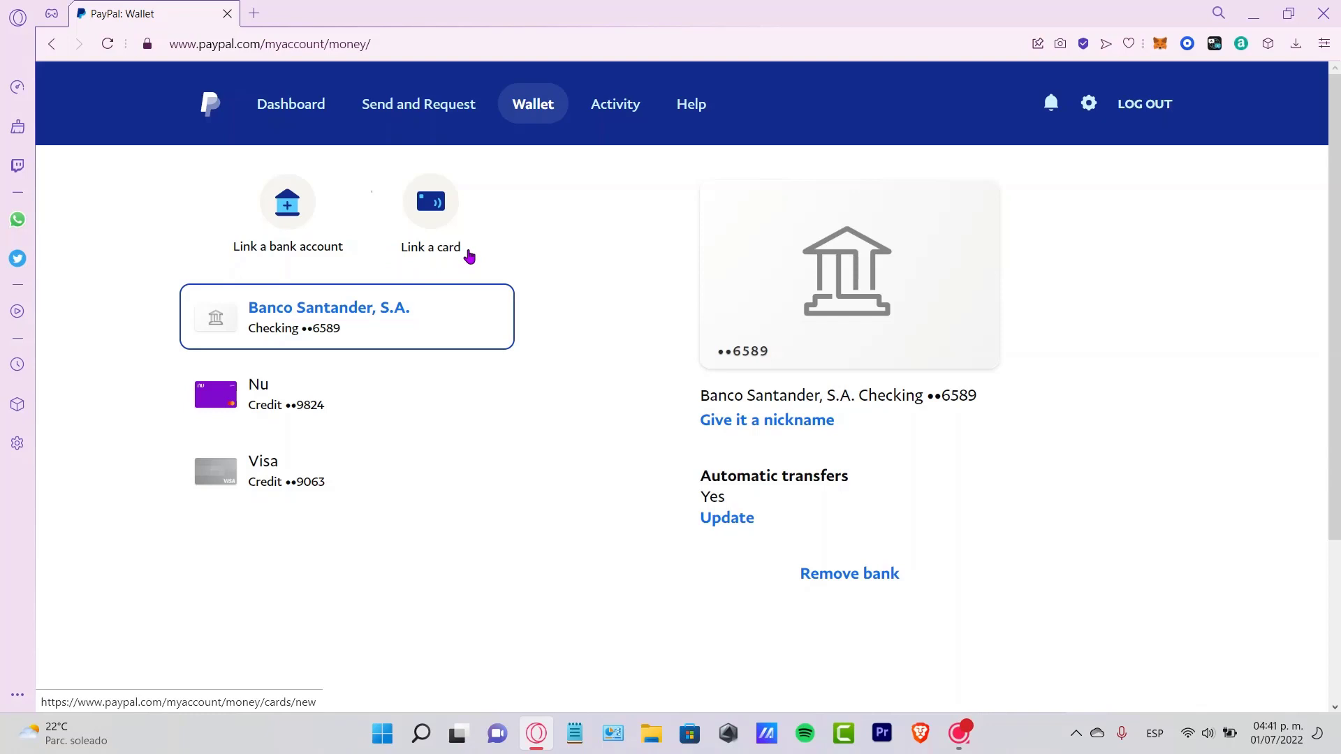
left_click(299, 243)
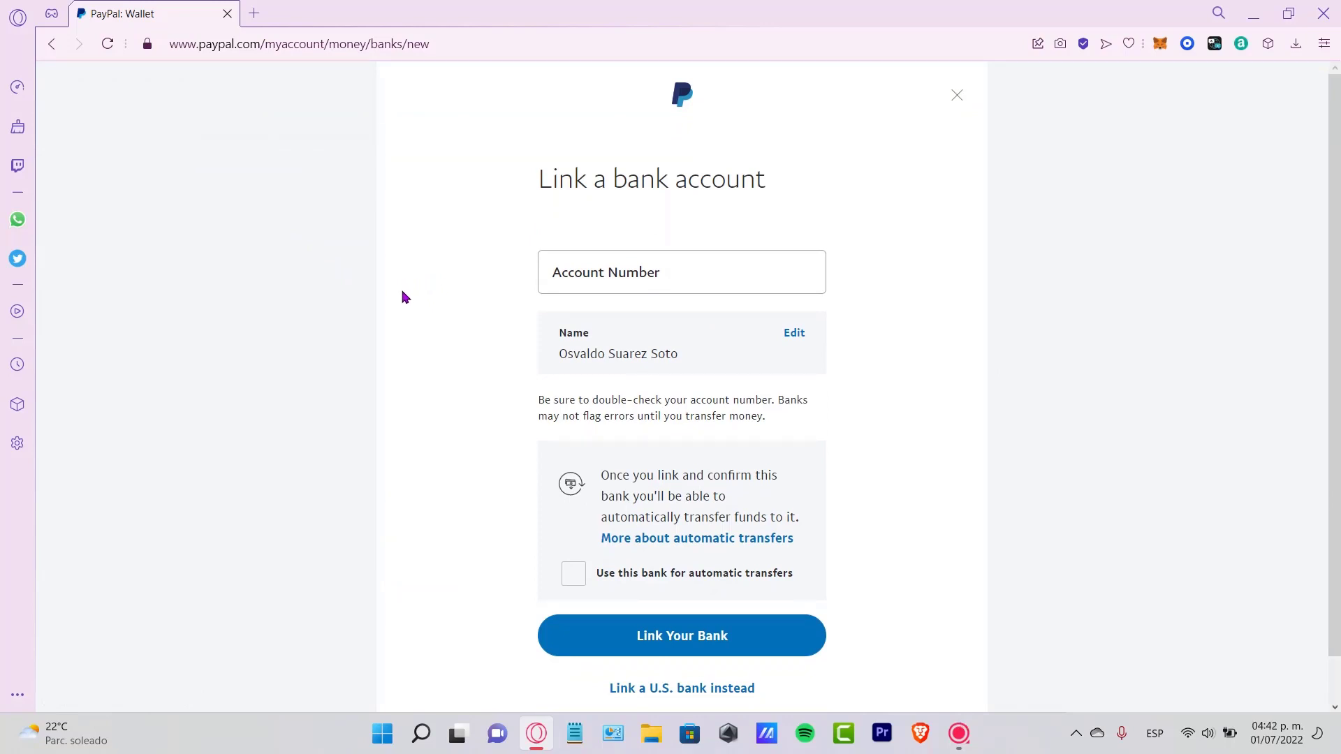
- Enable 'Use this bank for automatic transfers' and submit the form with Link Your Bank
left_click(684, 267)
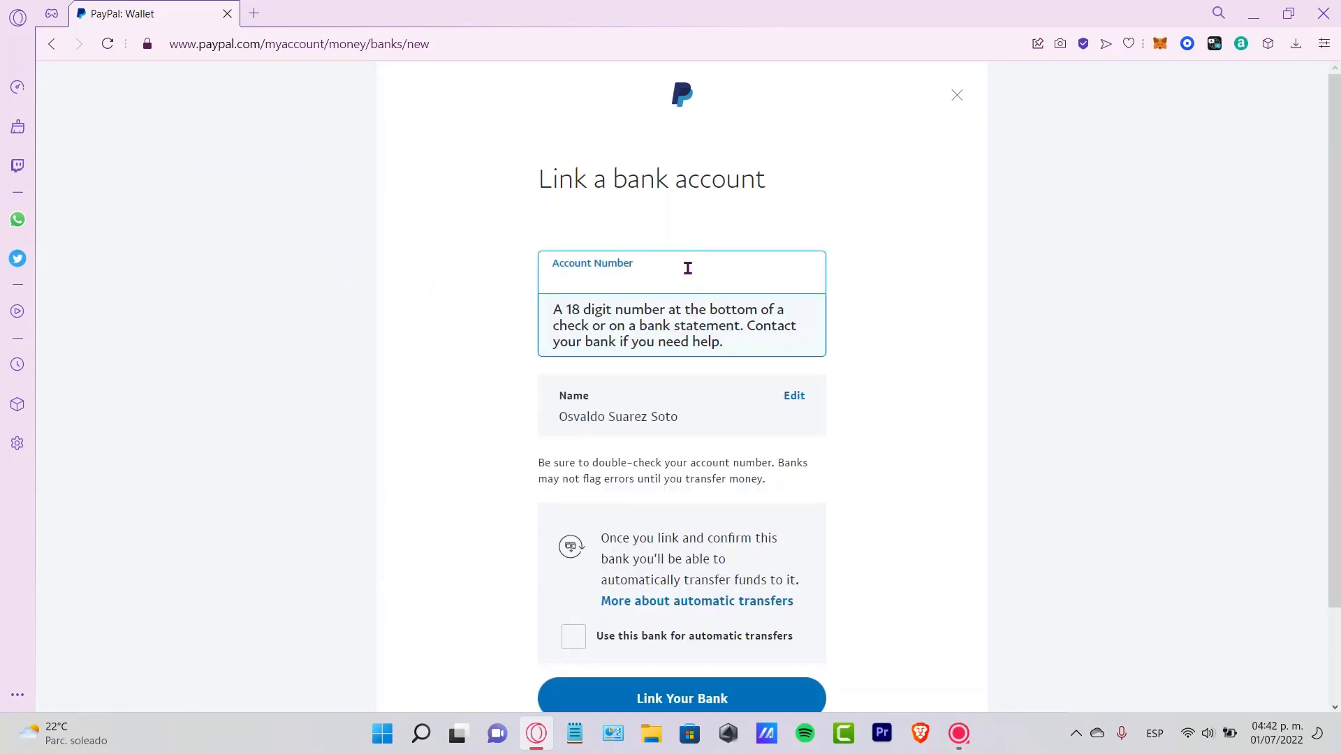
scroll(714, 416, "down", 2)
left_click(710, 417)
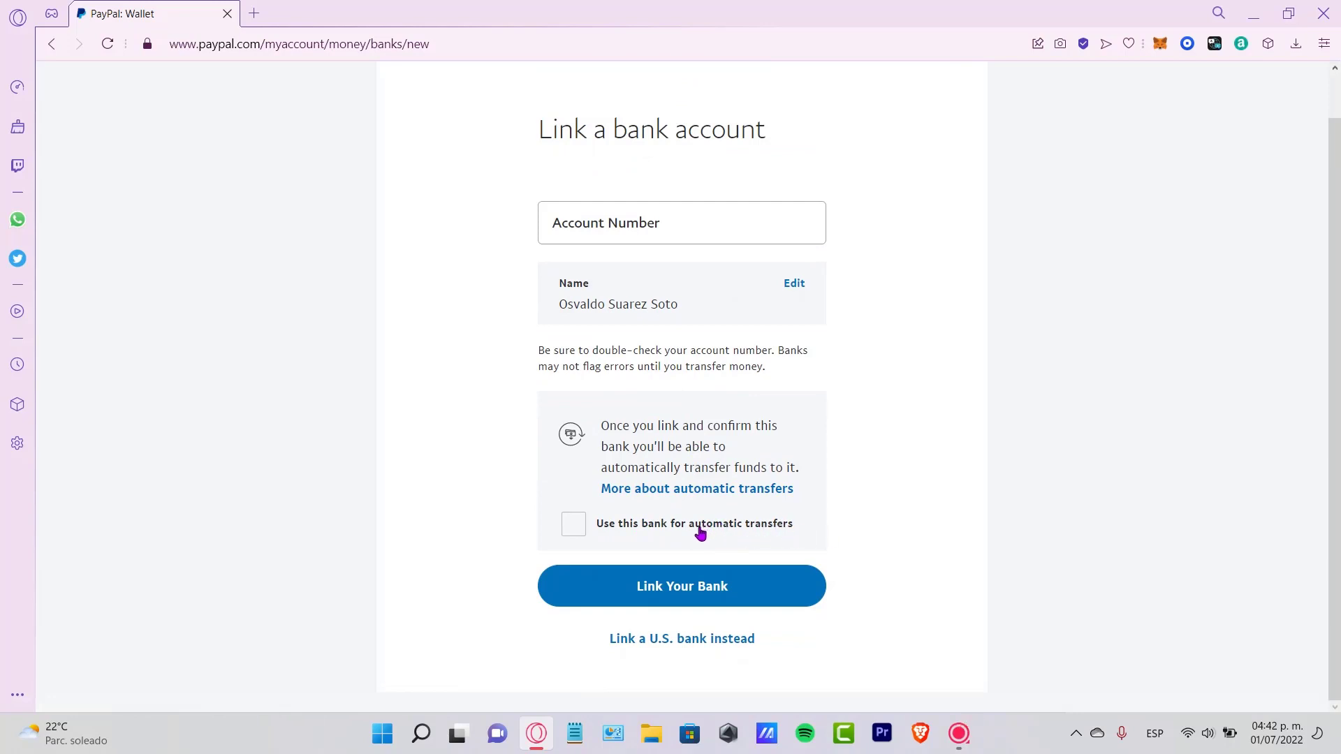
left_click(584, 527)
left_click(691, 589)
- Return to the Wallet, nickname the Santander account CHAFANDER, and open the Link a card form
left_click(958, 97)
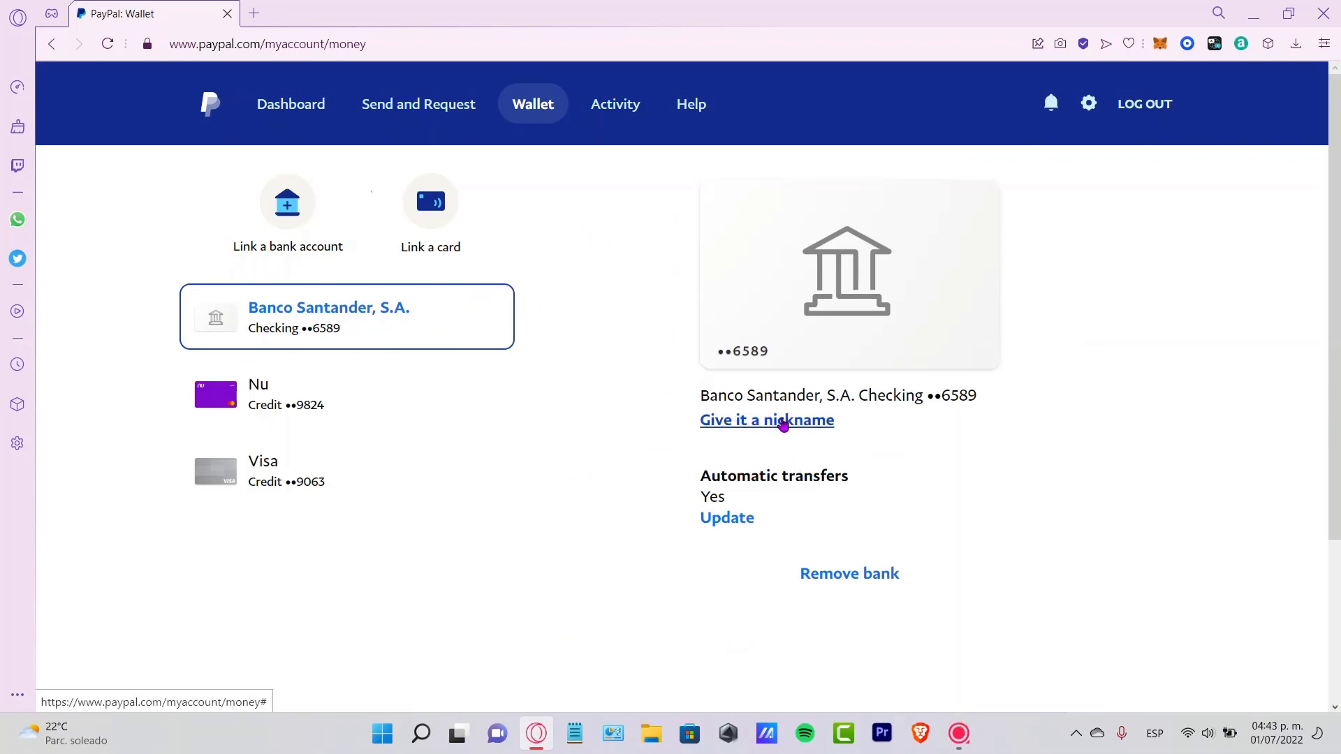
left_click(815, 423)
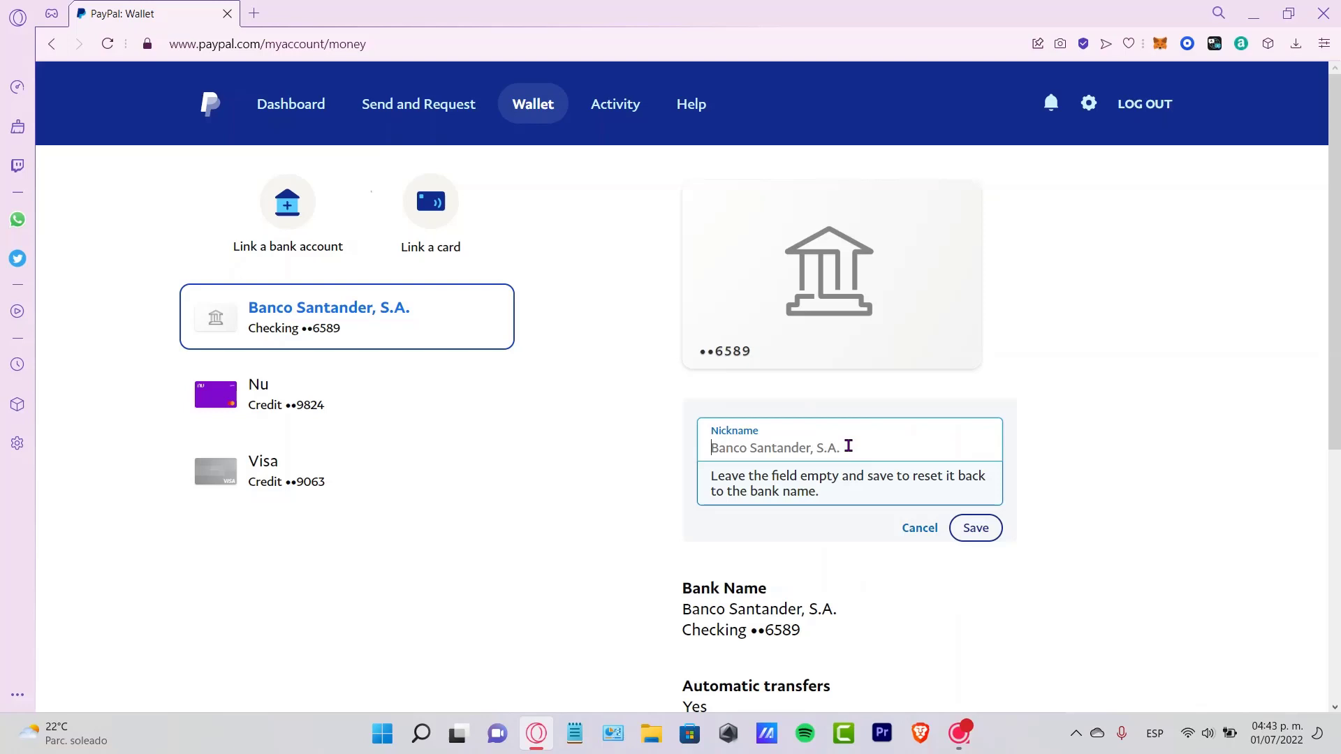
type("CHAFANDER")
scroll(928, 646, "down", 1)
scroll(892, 529, "down", 3)
scroll(893, 530, "up", 3)
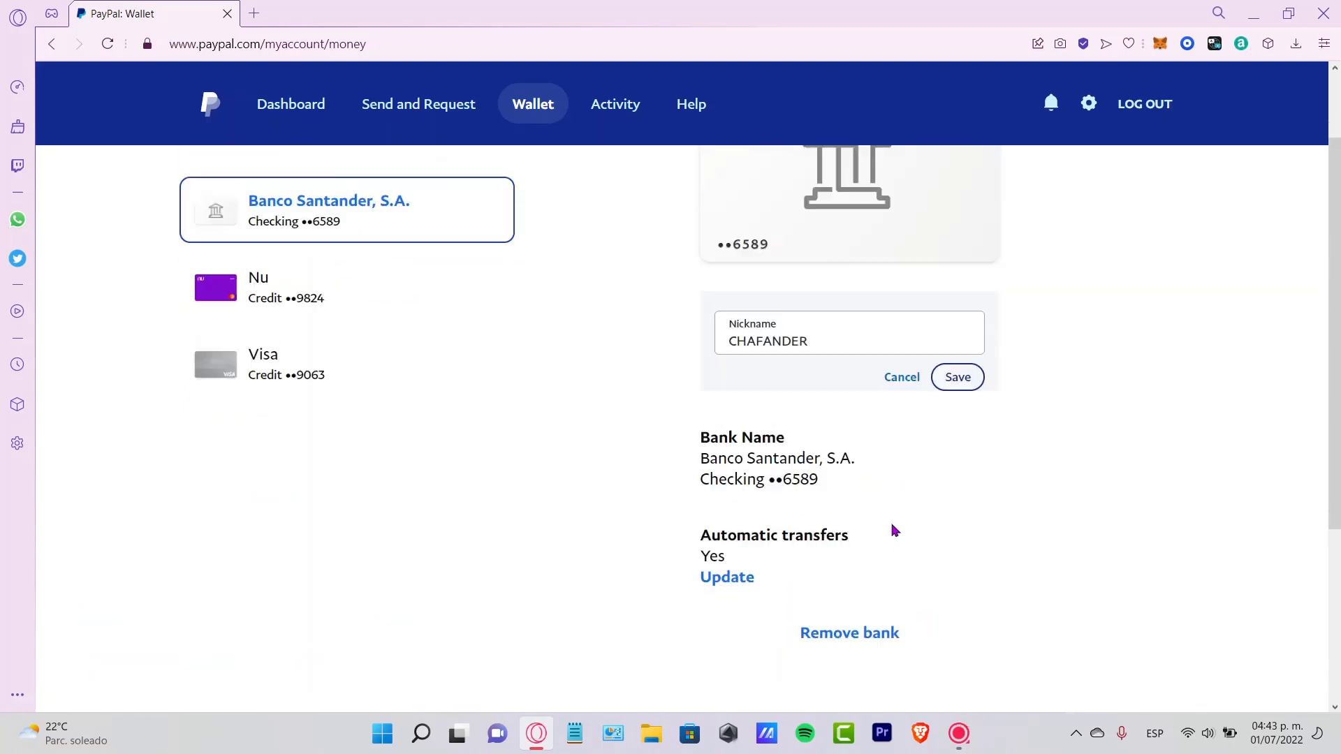
scroll(1089, 646, "up", 1)
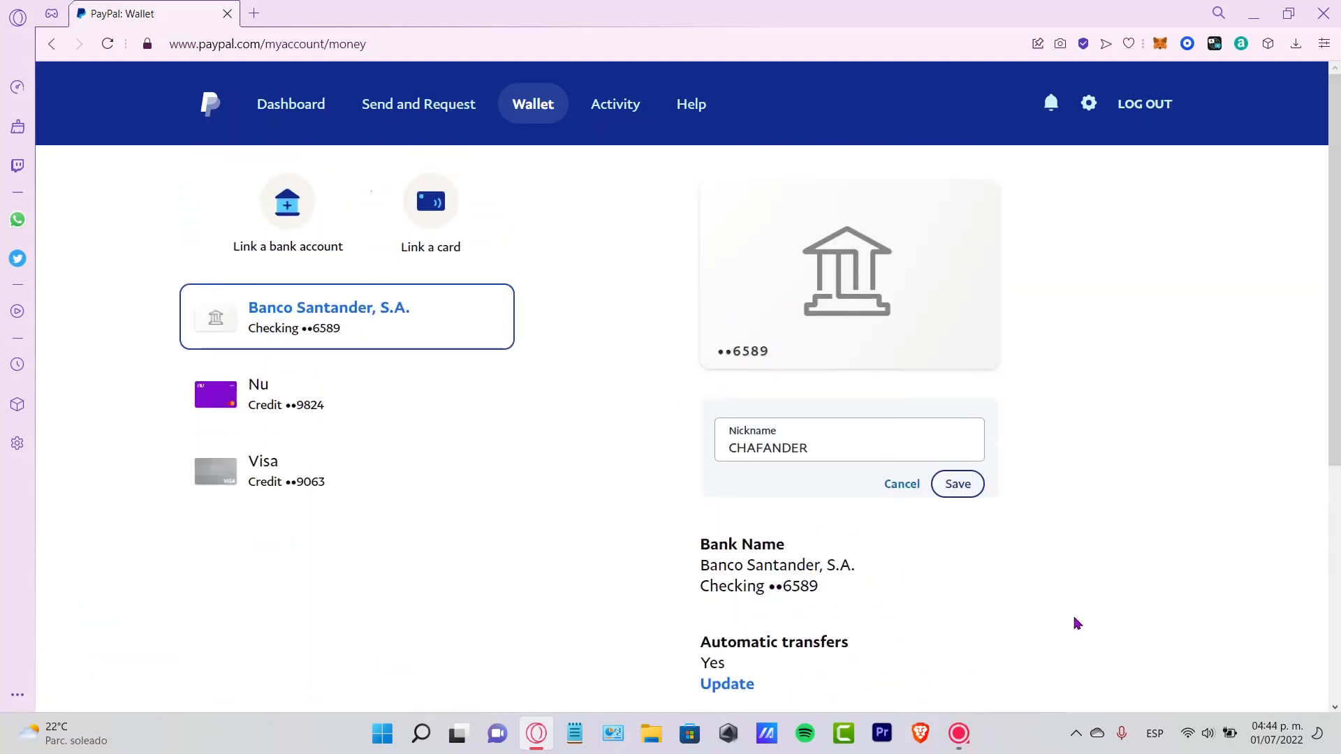
left_click(458, 210)
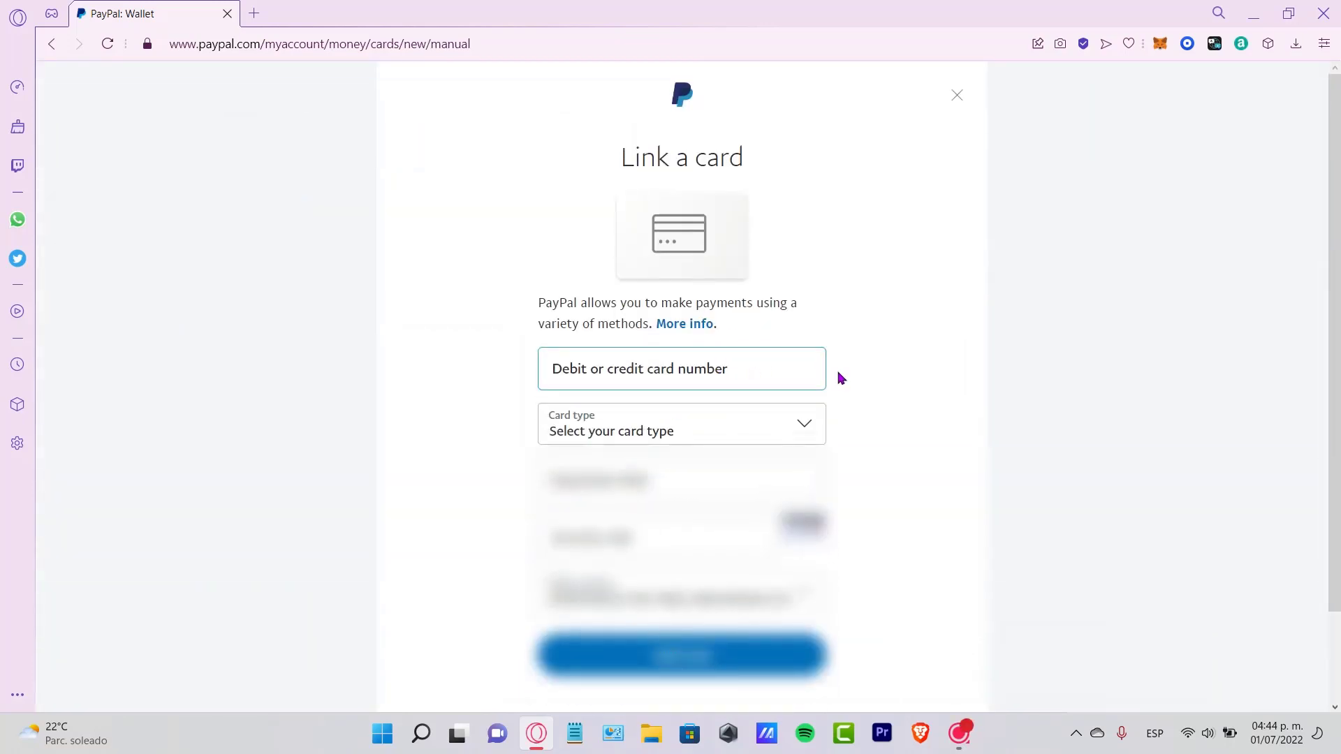
- Try the card number, card type, security code and billing address fields, then close Link a card
left_click(673, 382)
left_click(720, 431)
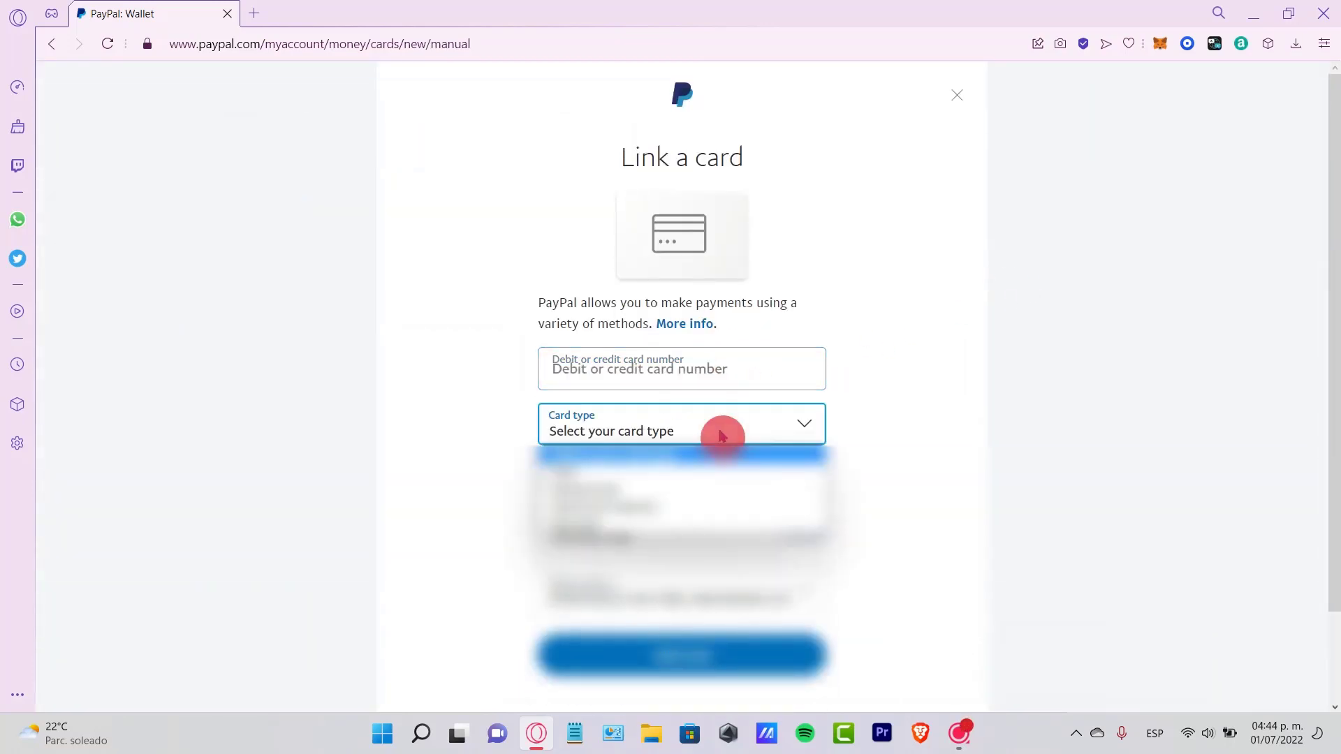
left_click(624, 427)
left_click(691, 481)
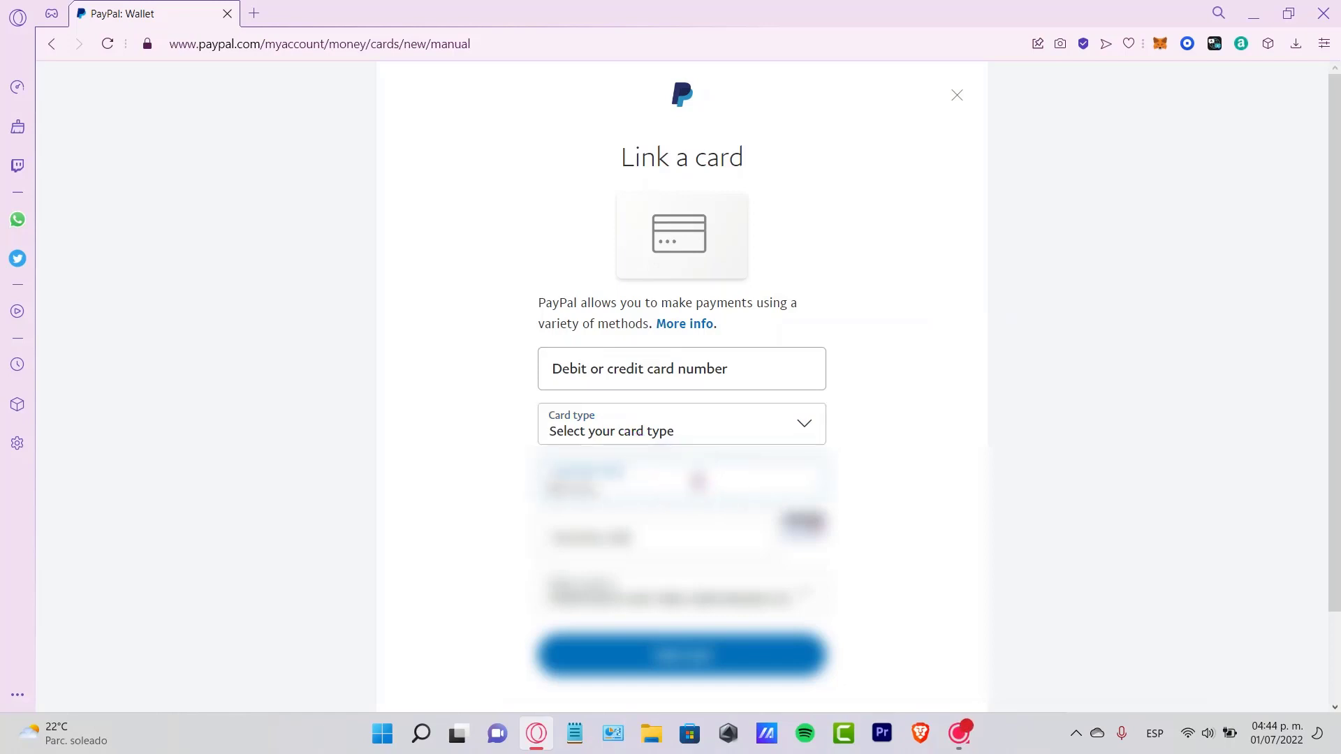
left_click(715, 544)
left_click(748, 638)
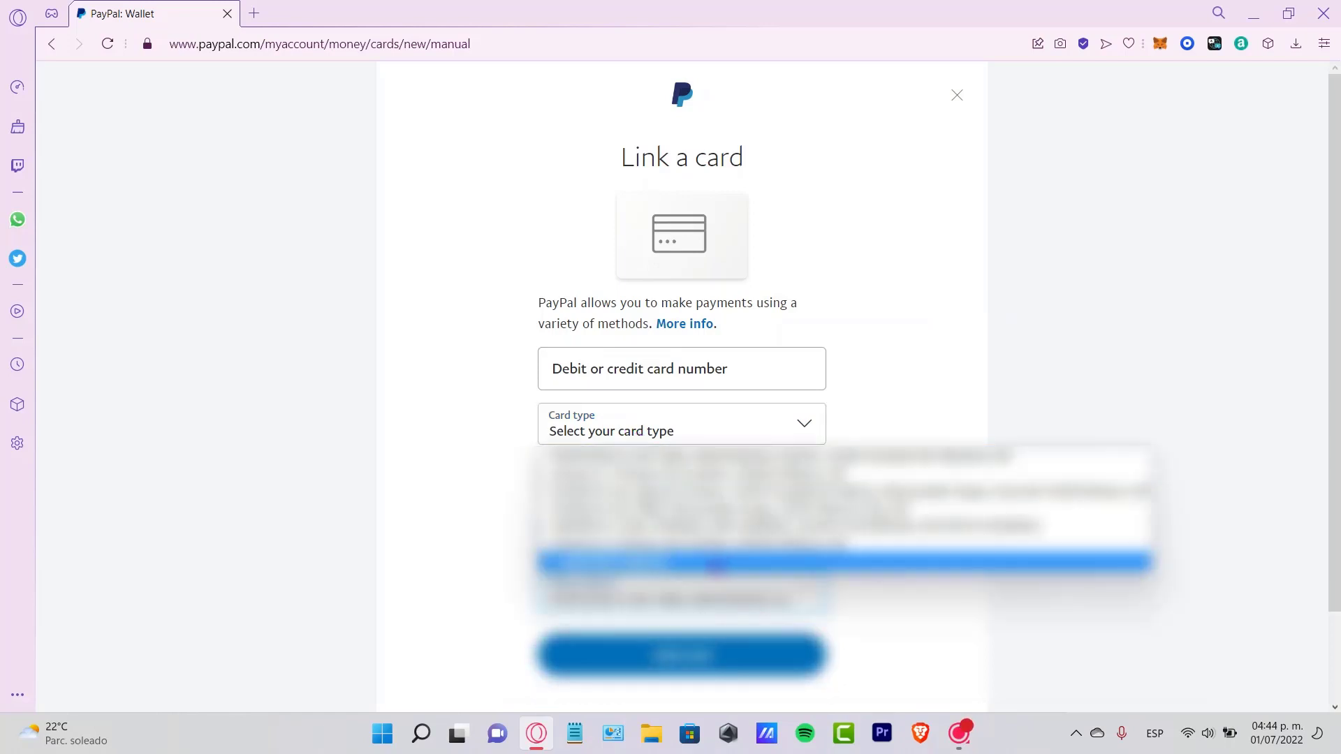
left_click(704, 594)
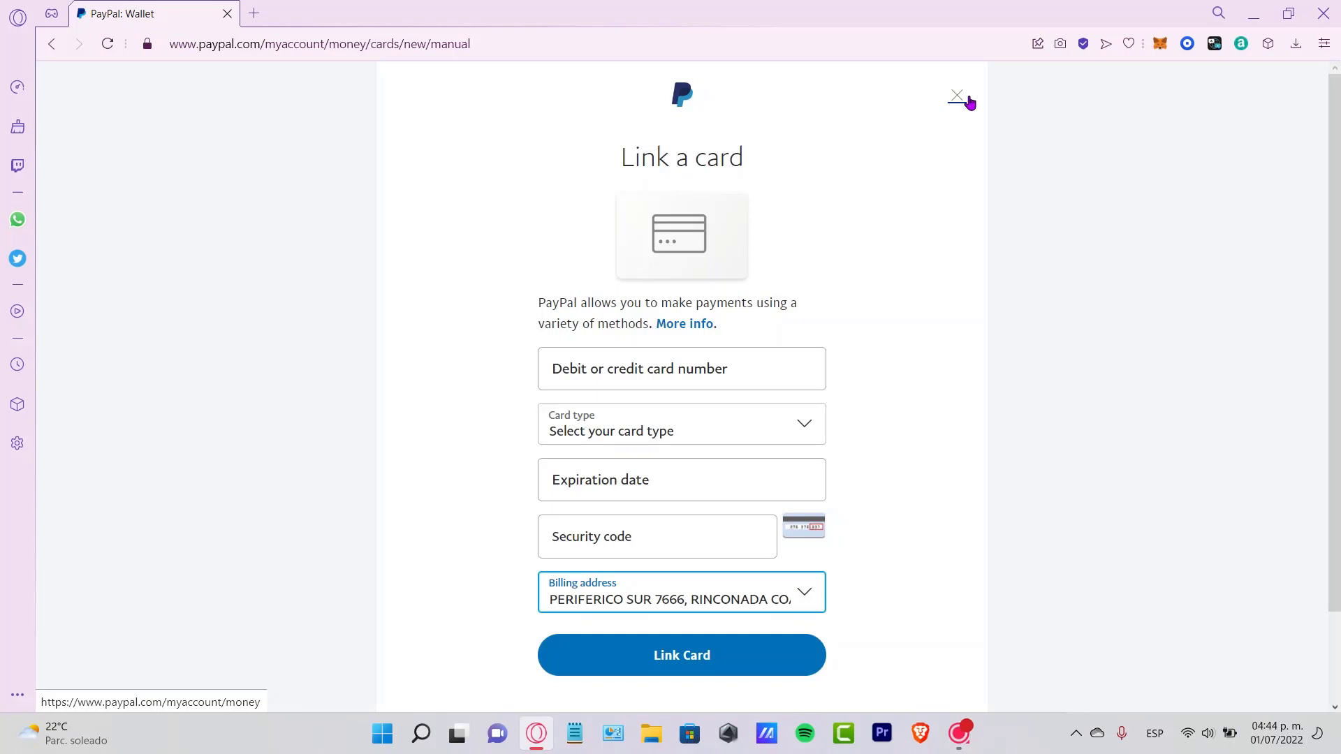
left_click(967, 99)
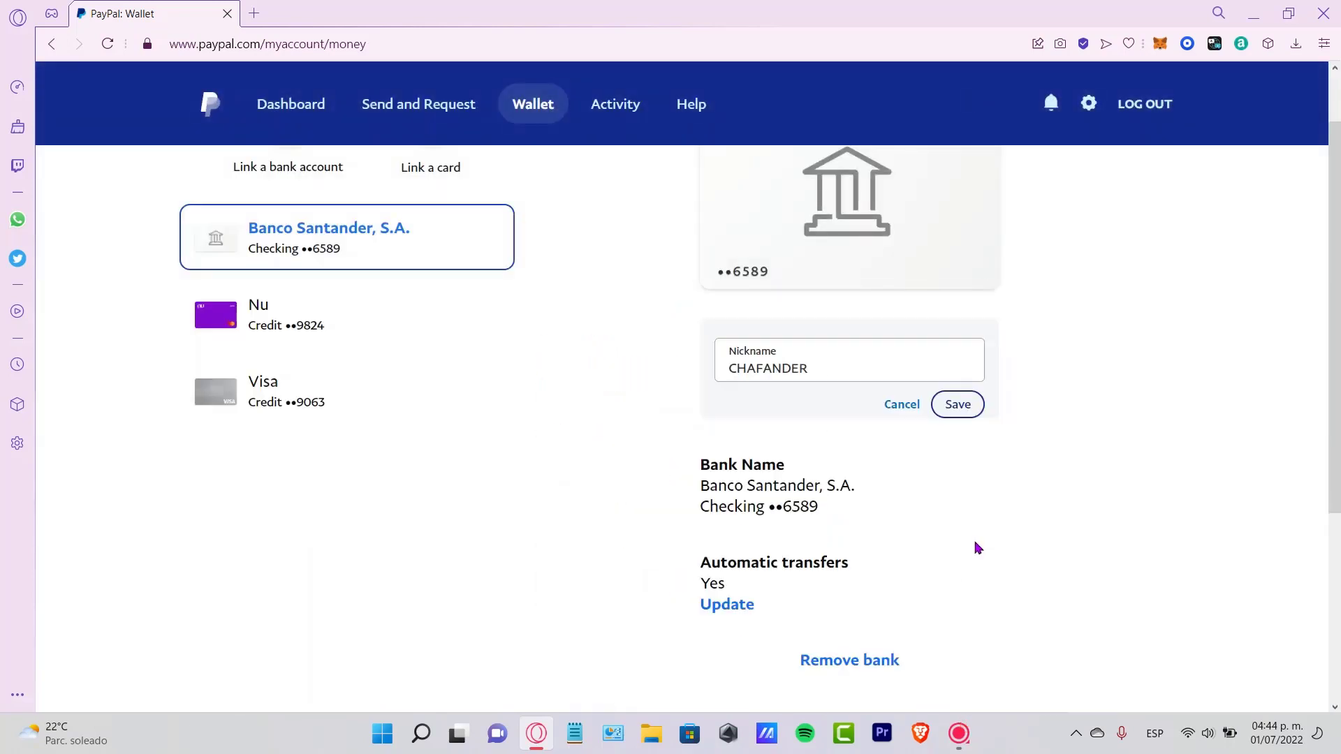